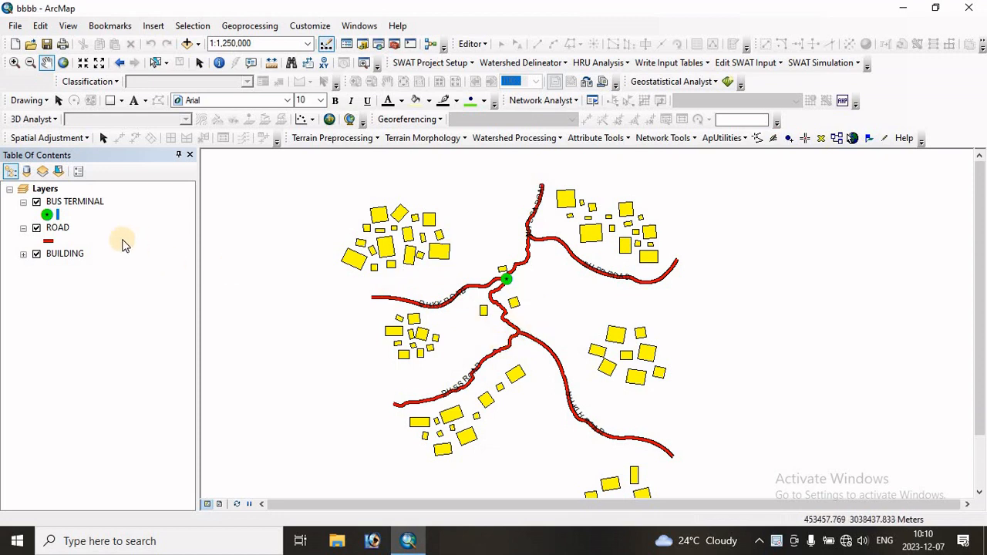
Hide the BUS TERMINAL layer so only the roads and buildings are displayed.
left_click(36, 201)
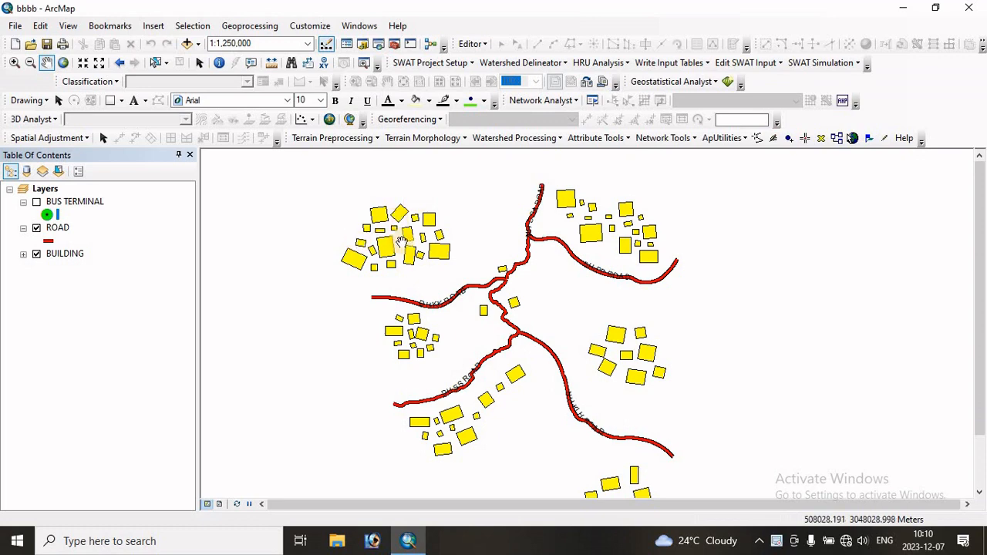
scroll(496, 282, "down", 2)
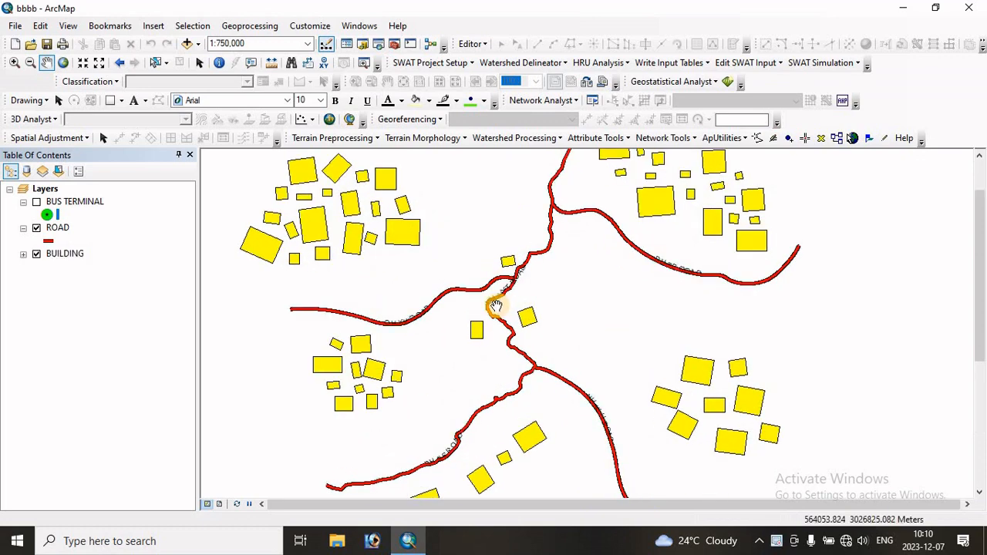
scroll(495, 306, "up", 1)
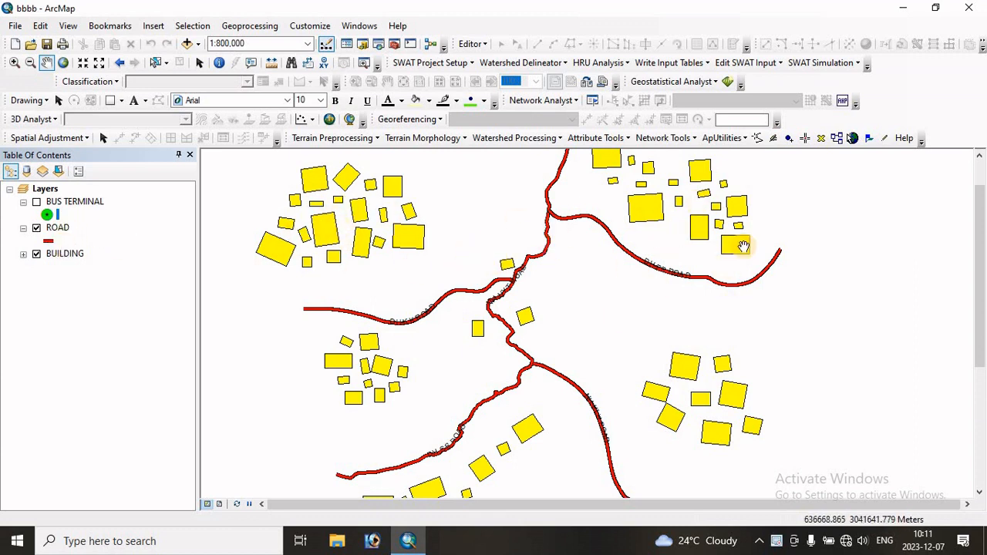
Open the ROAD layer's attribute table, sort it by FID in ascending order, and close it.
right_click(56, 230)
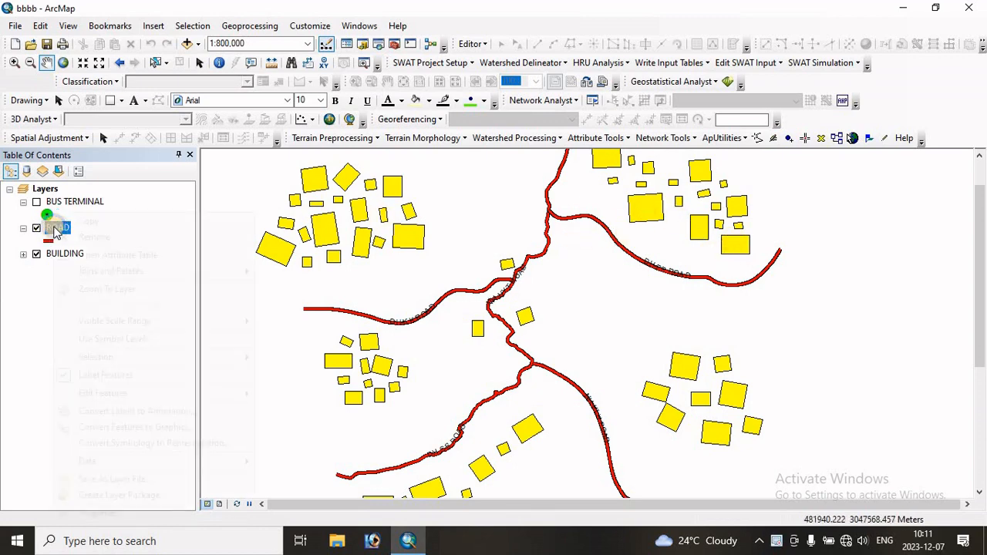
left_click(116, 255)
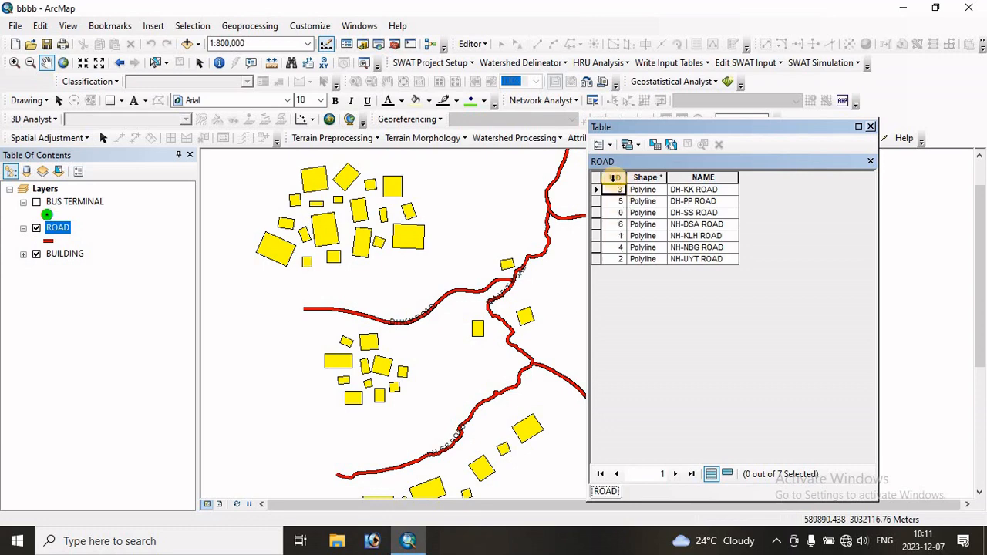
right_click(615, 178)
left_click(648, 188)
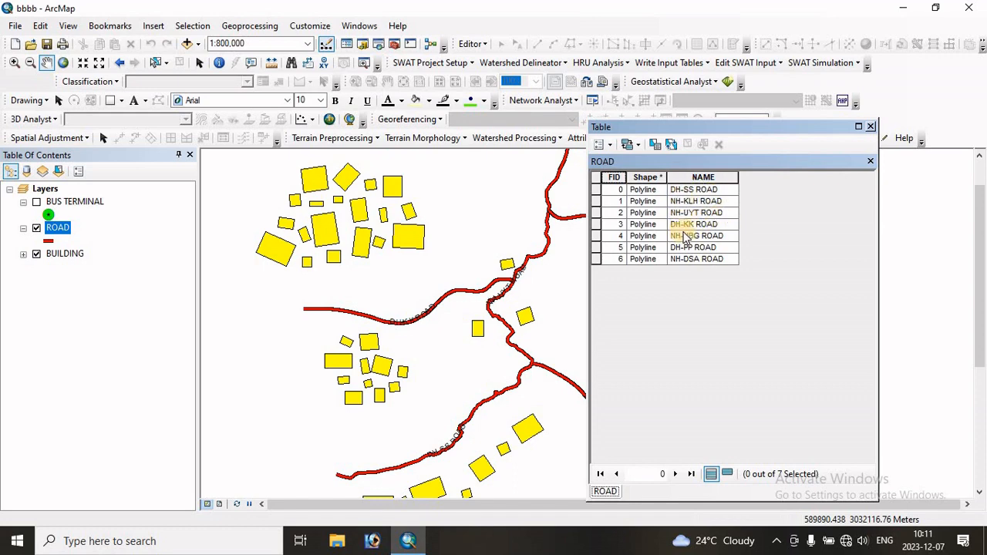
left_click(871, 129)
left_click_drag(480, 357, 522, 357)
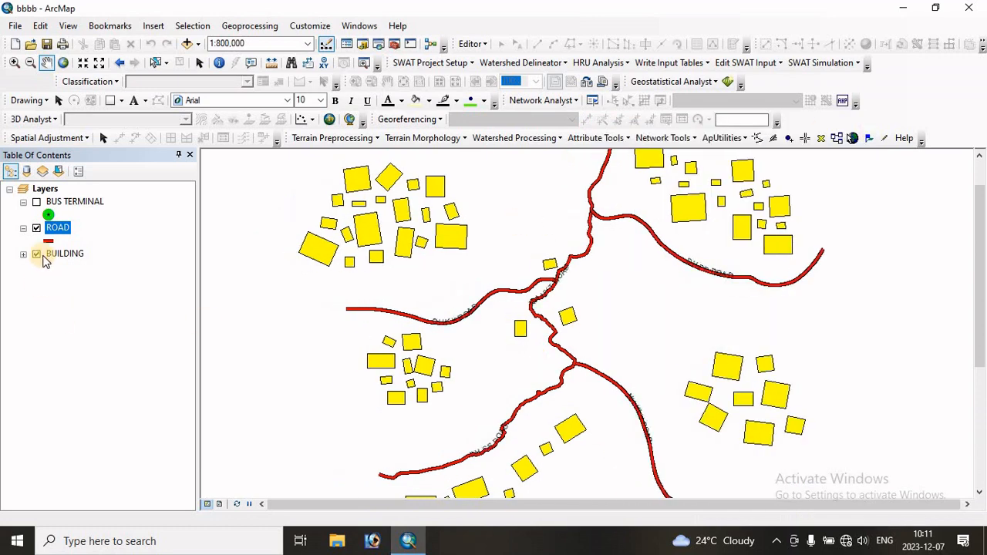
Review the fields and records in the BUILDING layer's attribute table, then close it.
left_click(58, 229)
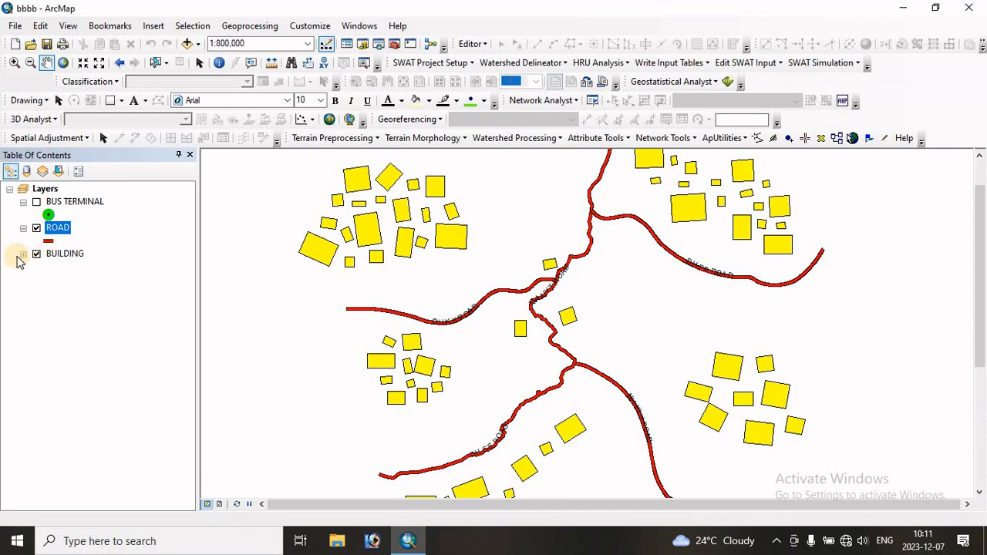
right_click(63, 255)
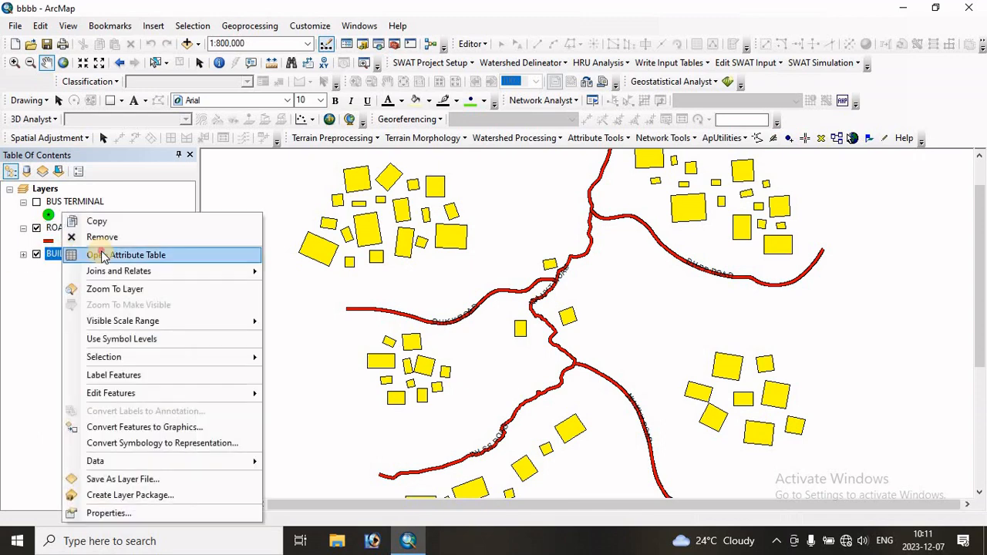
left_click(102, 255)
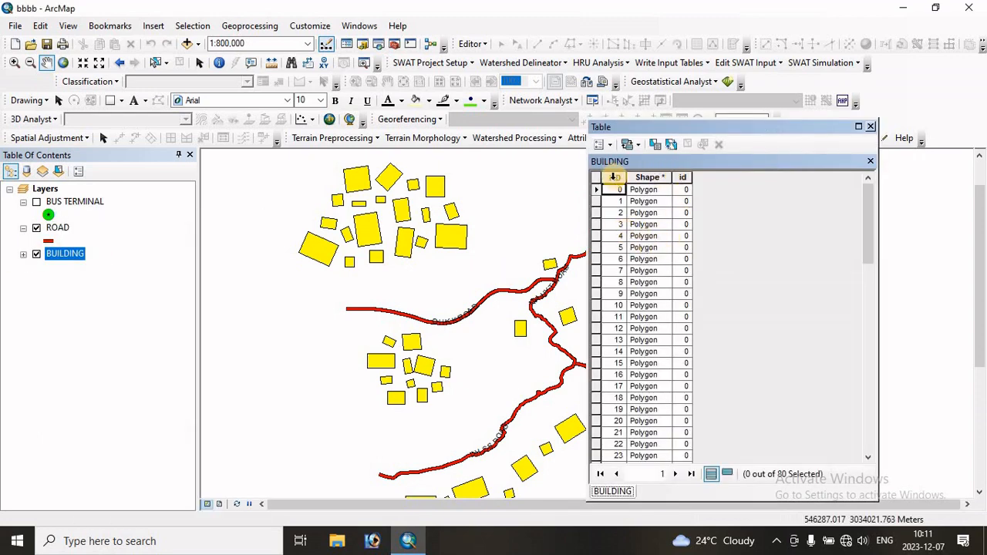
scroll(598, 332, "down", 17)
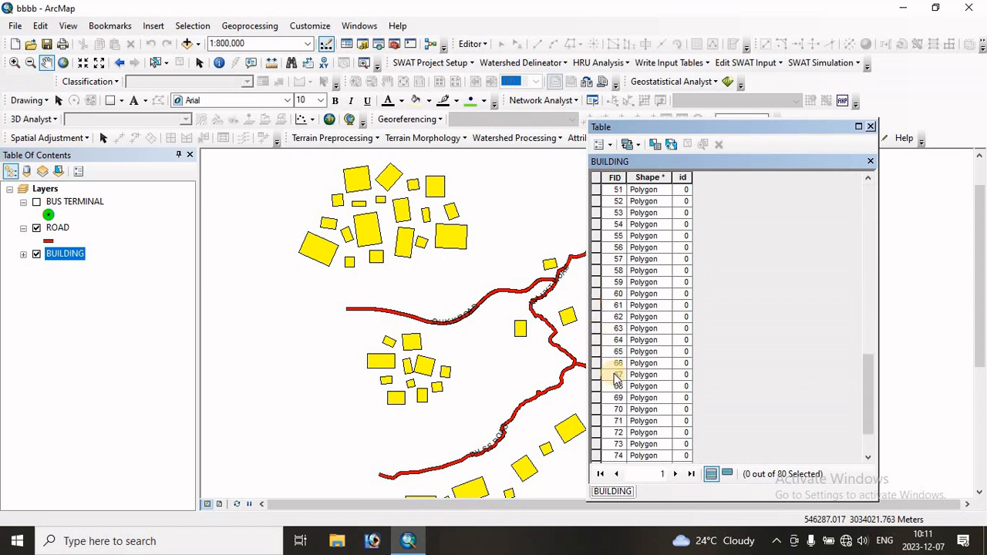
scroll(617, 378, "up", 19)
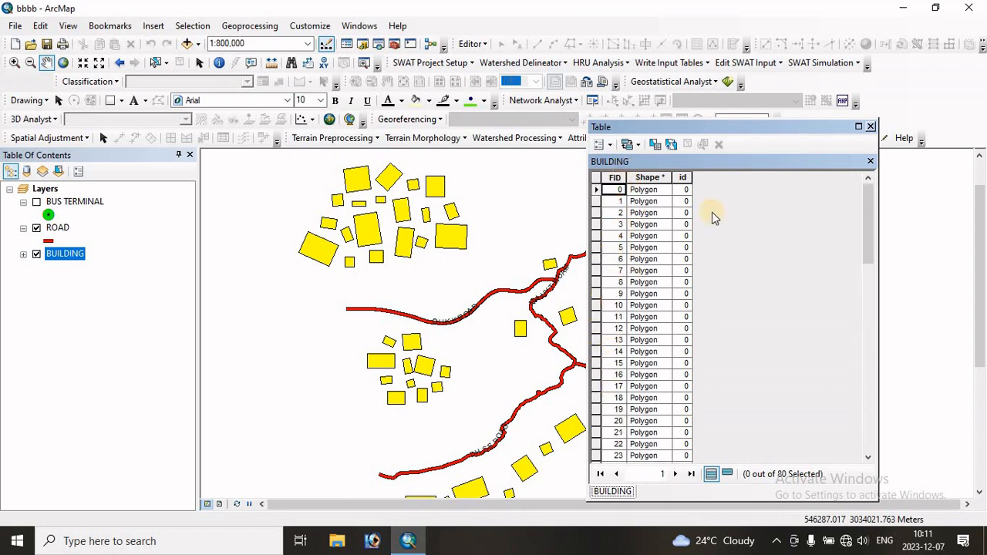
left_click(871, 126)
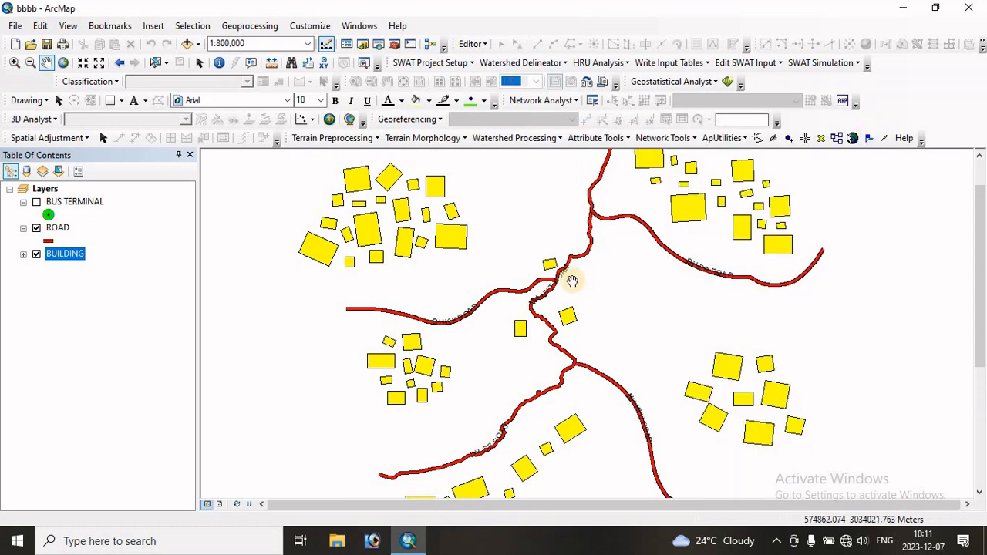
Run the Near proximity tool with BUILDING as the input features and ROAD as the near features.
left_click(394, 45)
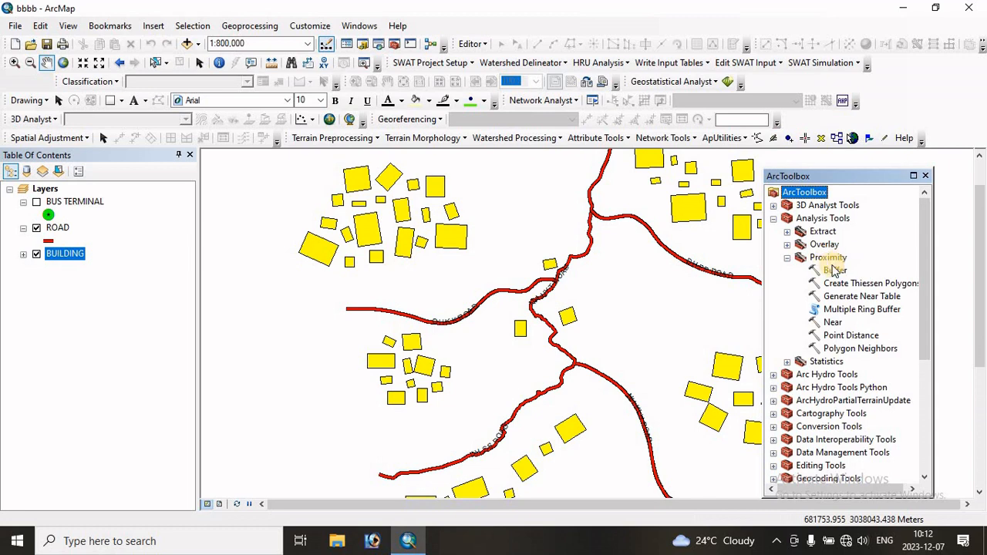
double_click(832, 324)
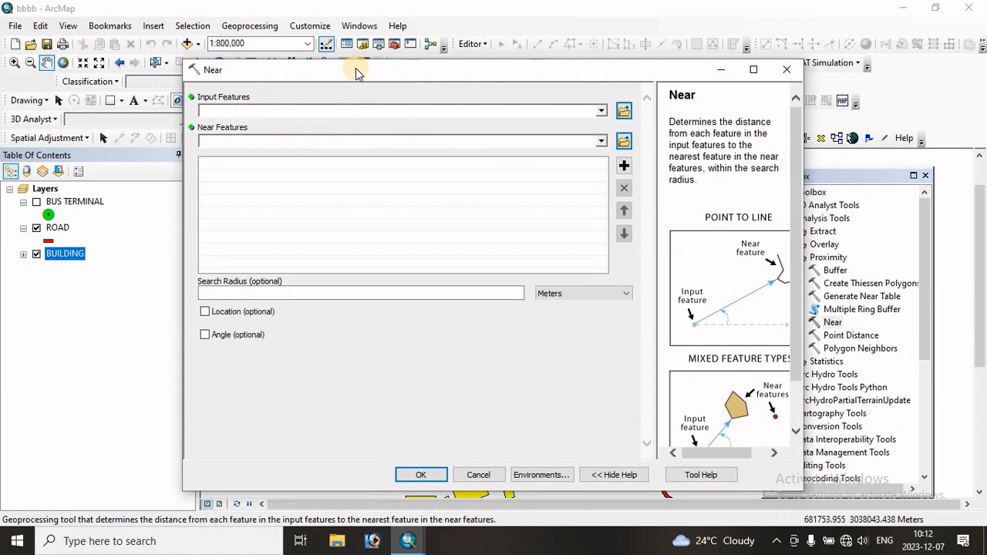
left_click_drag(357, 71, 452, 84)
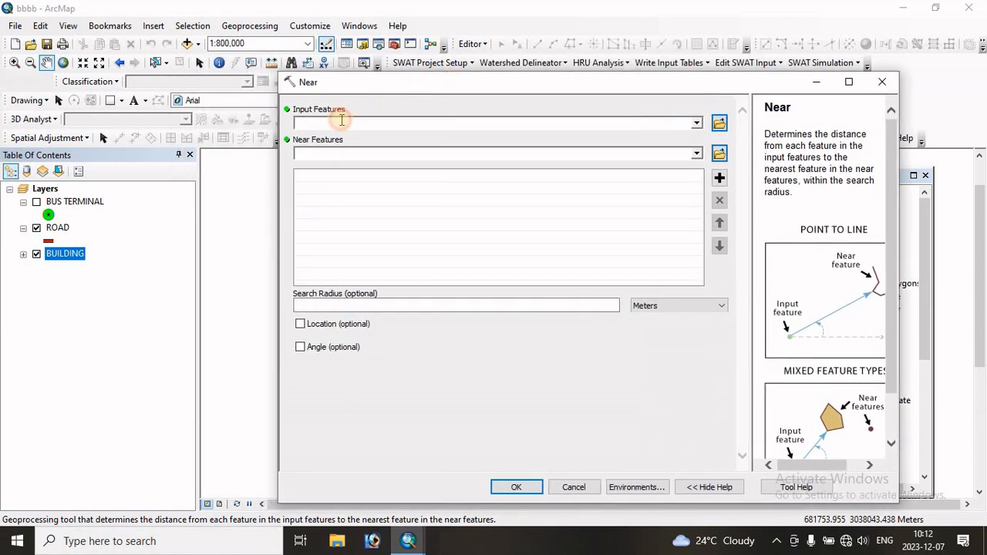
left_click(696, 125)
left_click(351, 161)
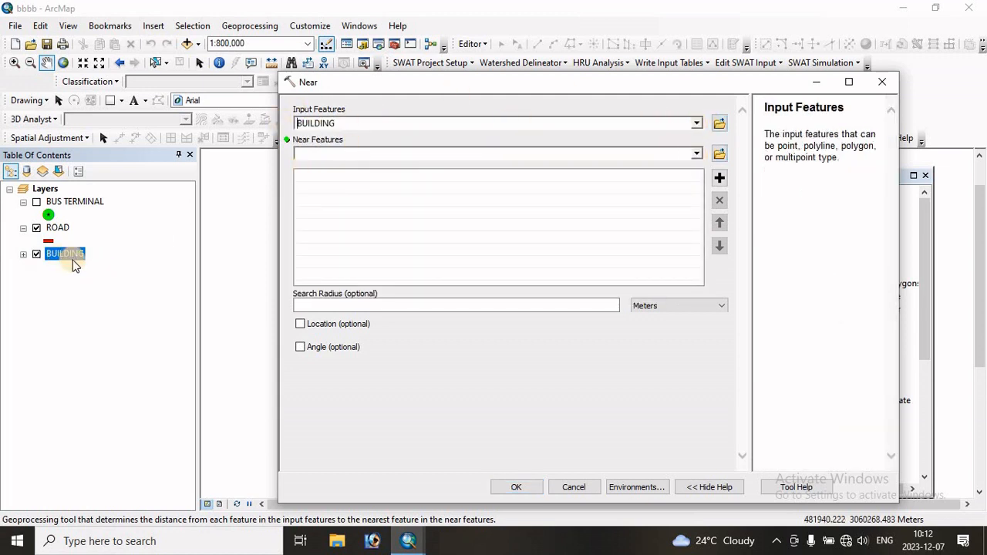
left_click(348, 152)
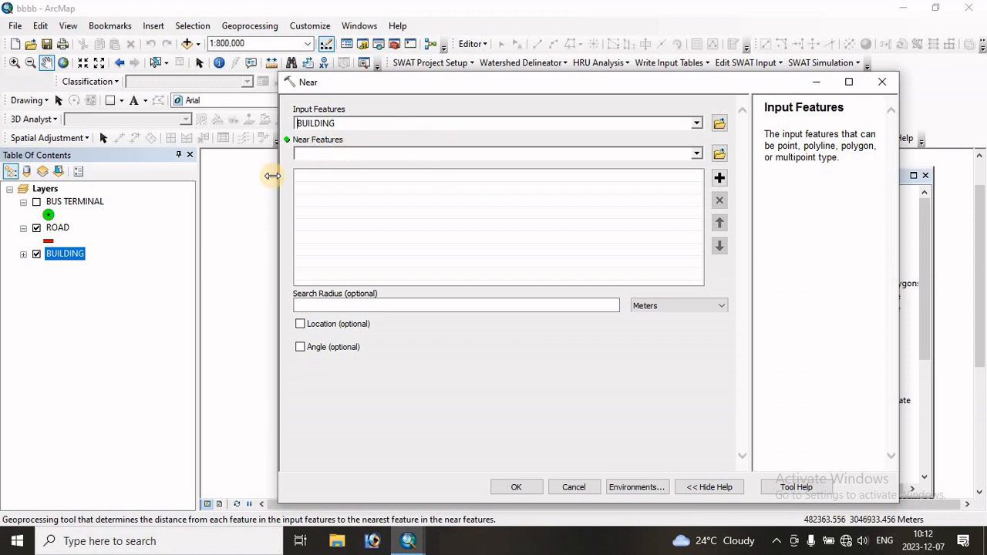
left_click(696, 153)
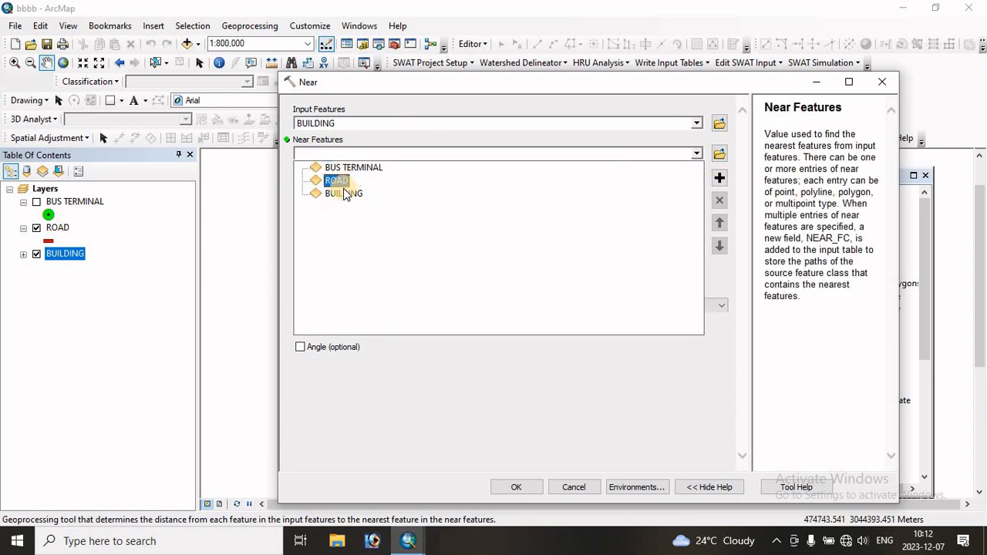
left_click(337, 180)
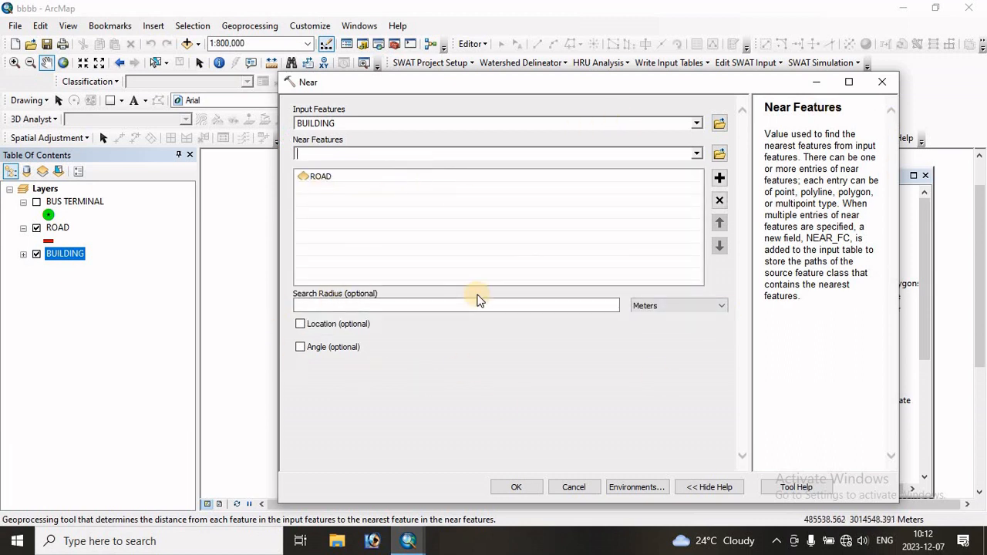
left_click(516, 486)
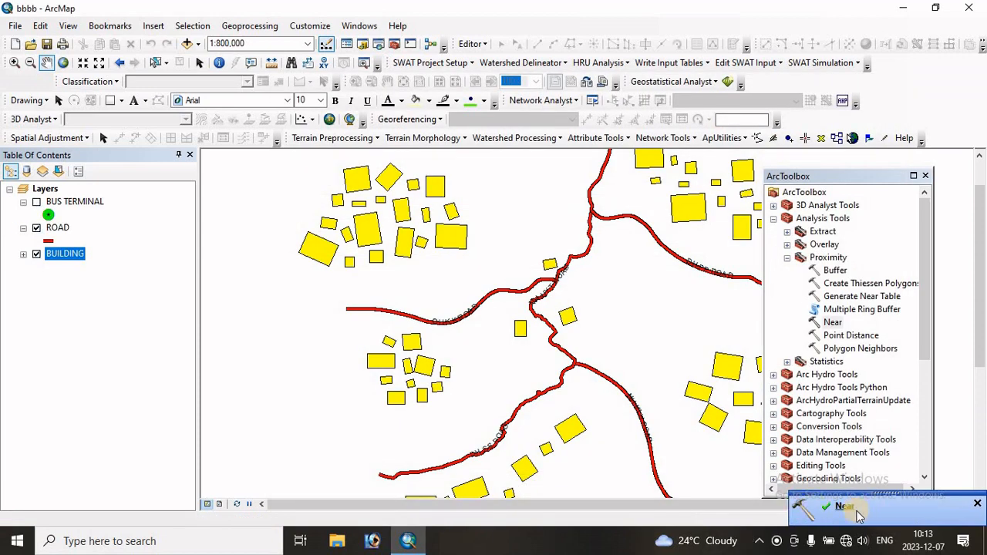
left_click(977, 505)
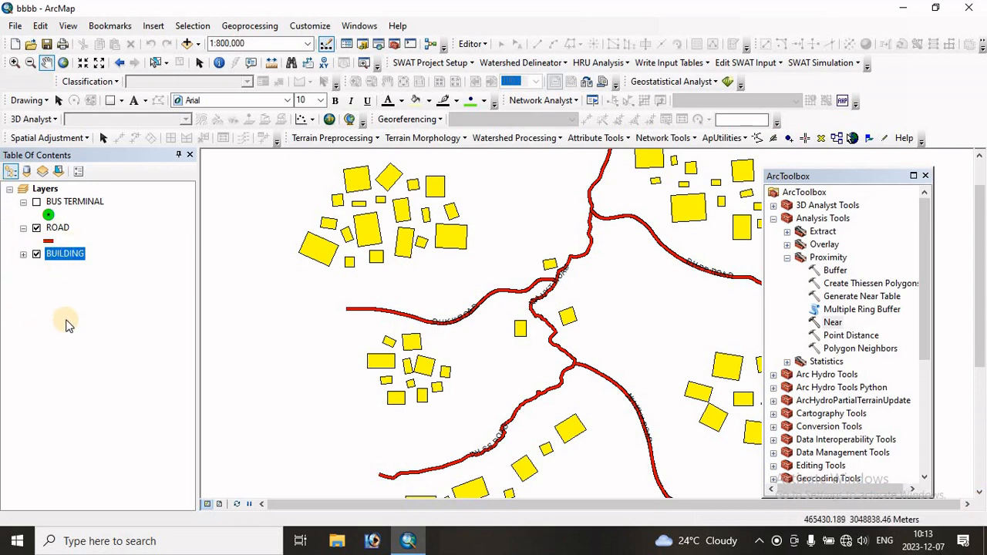
Open the BUILDING attribute table and sort its records by NEAR_FID in ascending order.
right_click(52, 255)
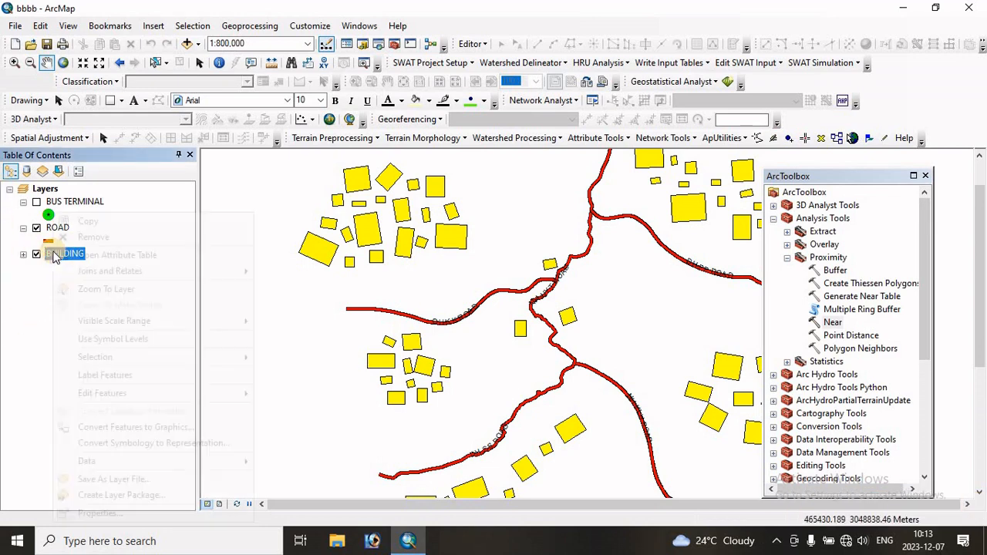
left_click(92, 252)
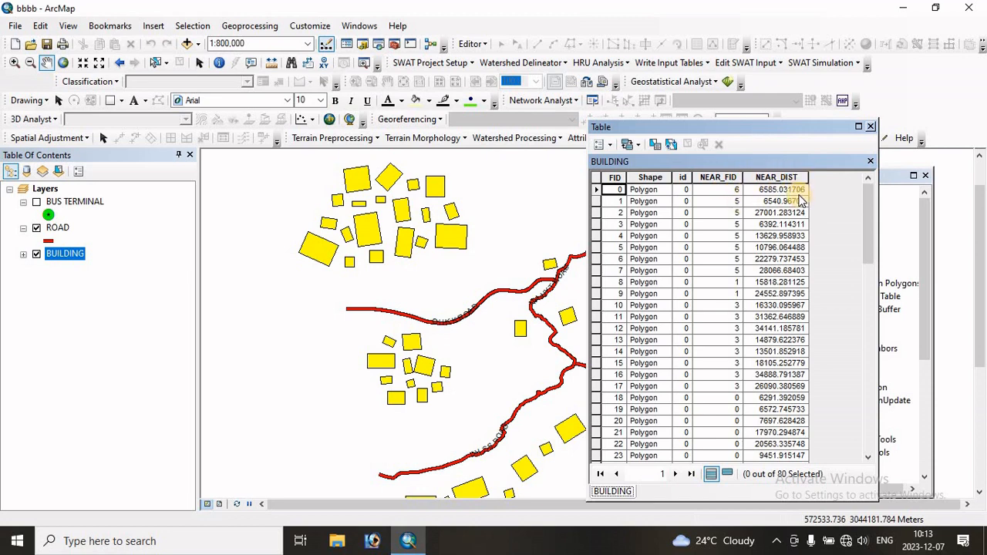
left_click(722, 178)
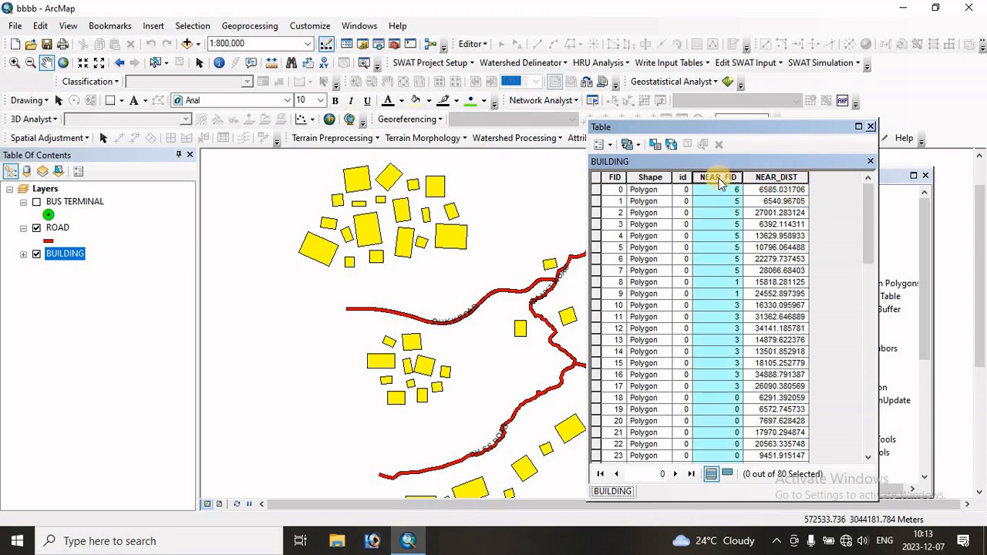
right_click(720, 181)
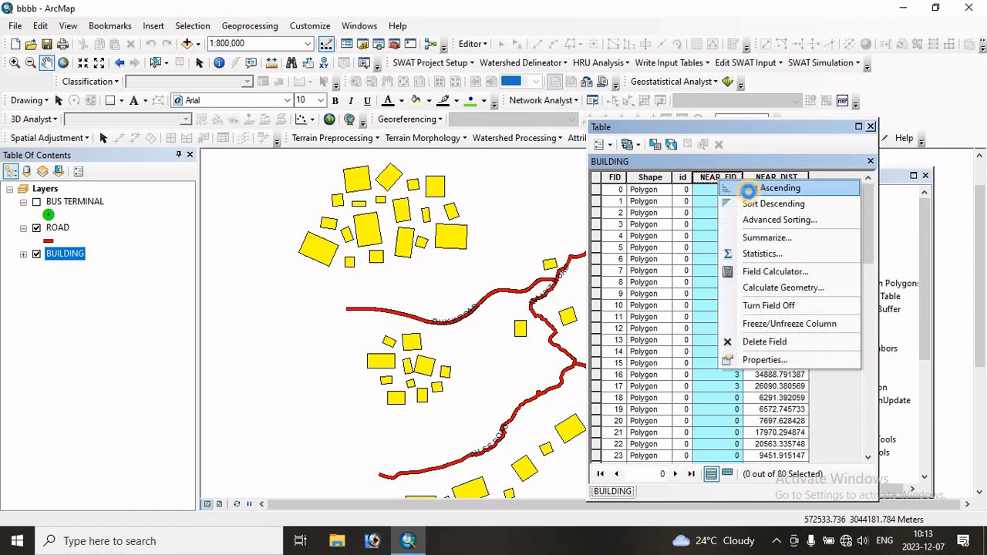
left_click(748, 192)
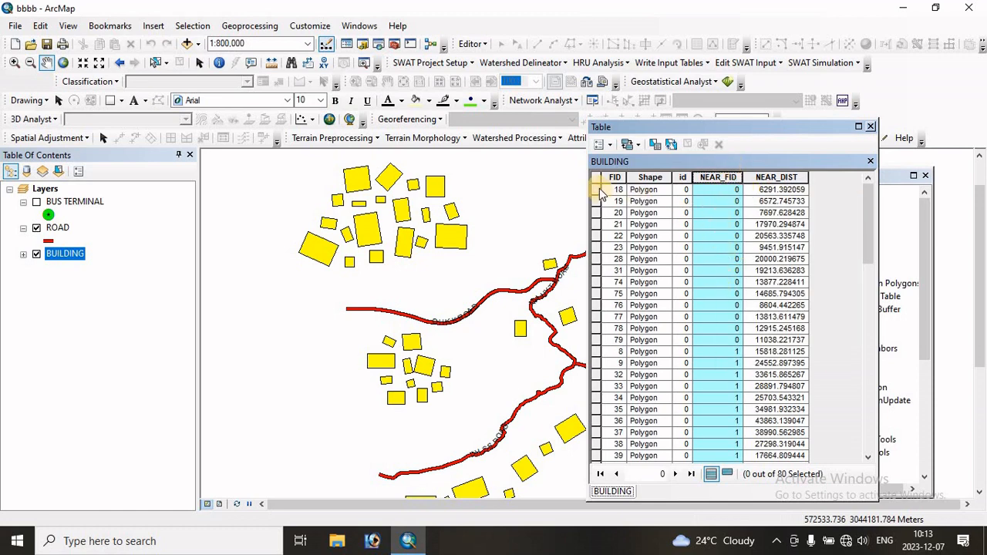
Select all BUILDING records with NEAR_FID 0 and inspect the highlighted buildings on the map.
left_click_drag(602, 194, 568, 343)
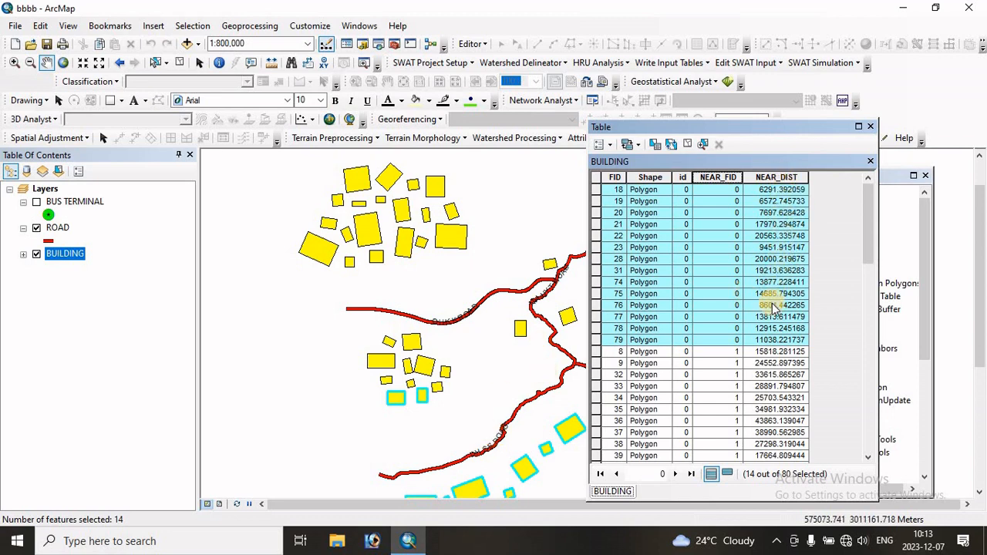
left_click_drag(467, 457, 356, 364)
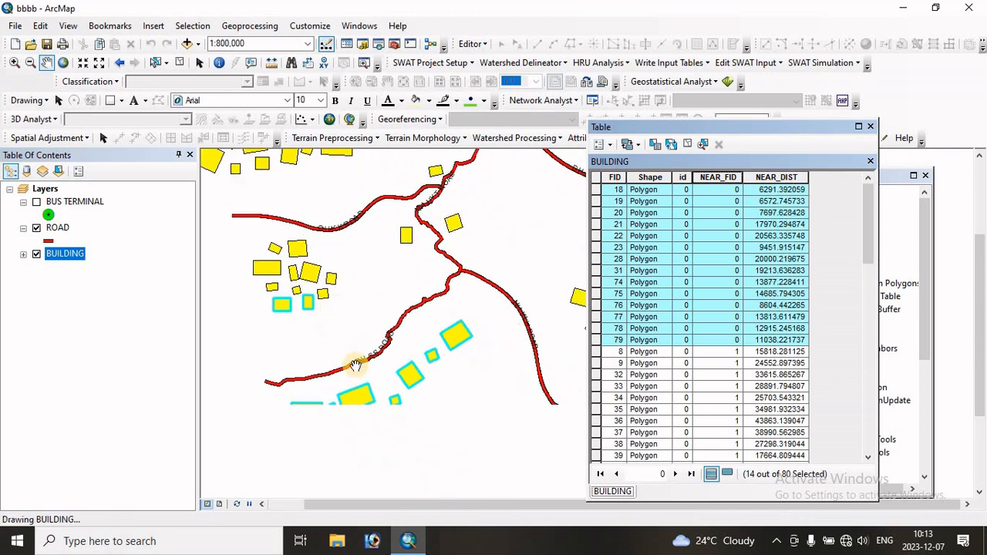
scroll(350, 368, "down", 1)
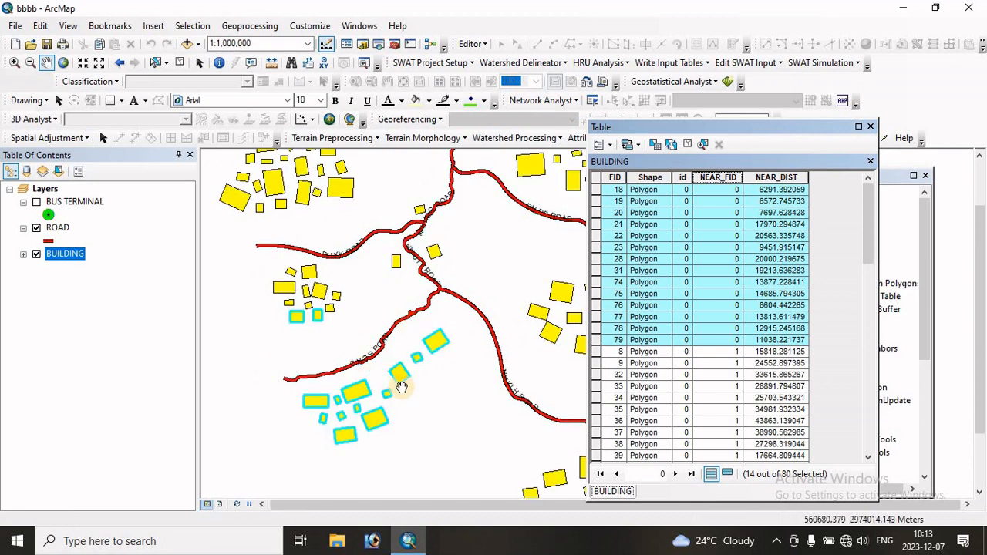
Open the ROAD attribute table to look up the road with FID 0 and compare it with the highlighted buildings.
right_click(49, 228)
left_click(87, 261)
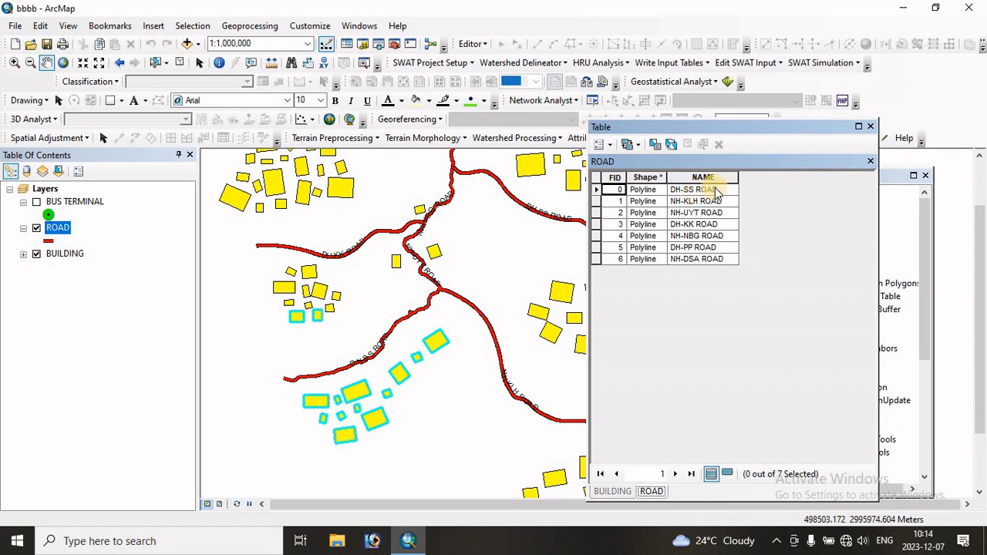
scroll(359, 368, "down", 3)
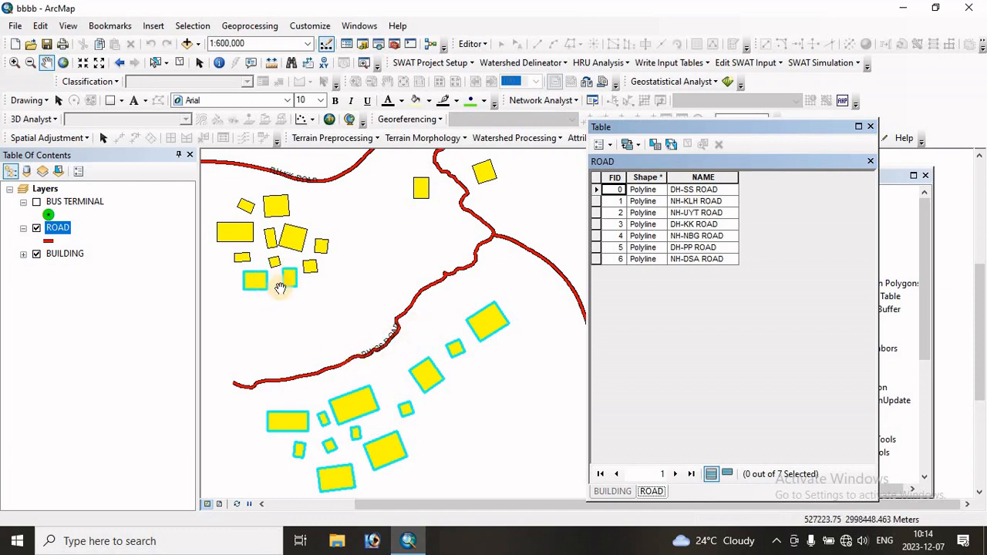
scroll(562, 293, "down", 1)
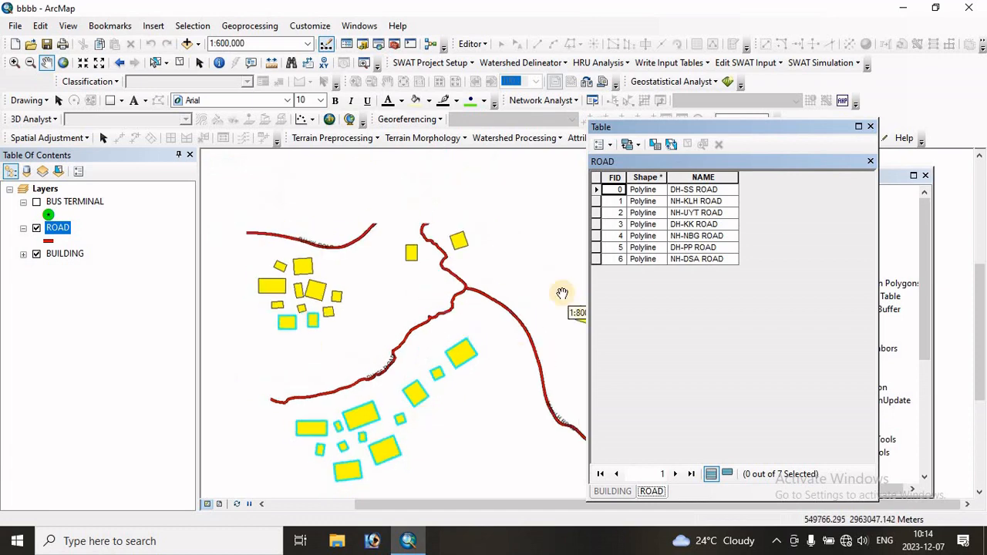
Return to the BUILDING table and select all records with NEAR_FID 1 instead.
left_click(613, 492)
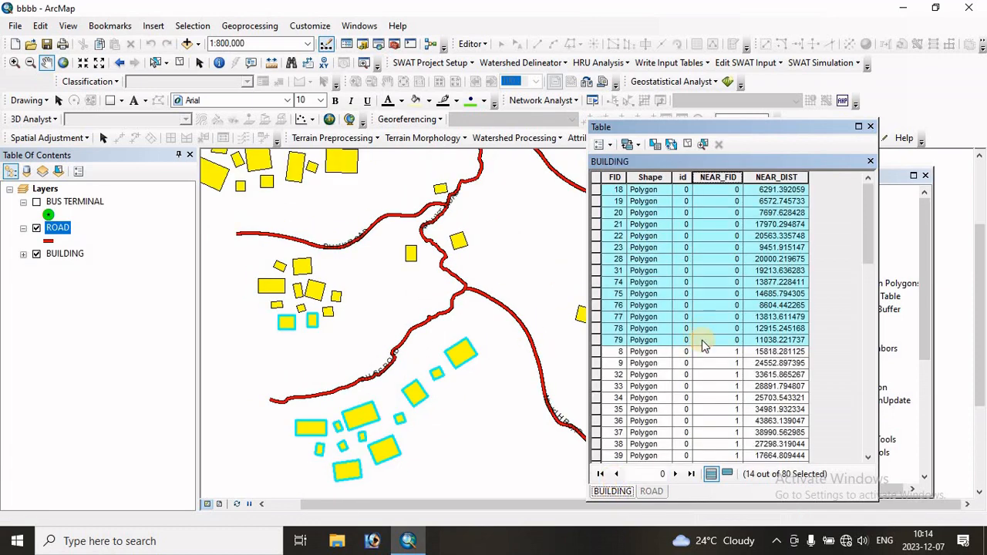
mouse_move(600, 356)
left_mouse_down()
mouse_move(593, 485)
mouse_move(595, 326)
mouse_move(595, 339)
left_mouse_up()
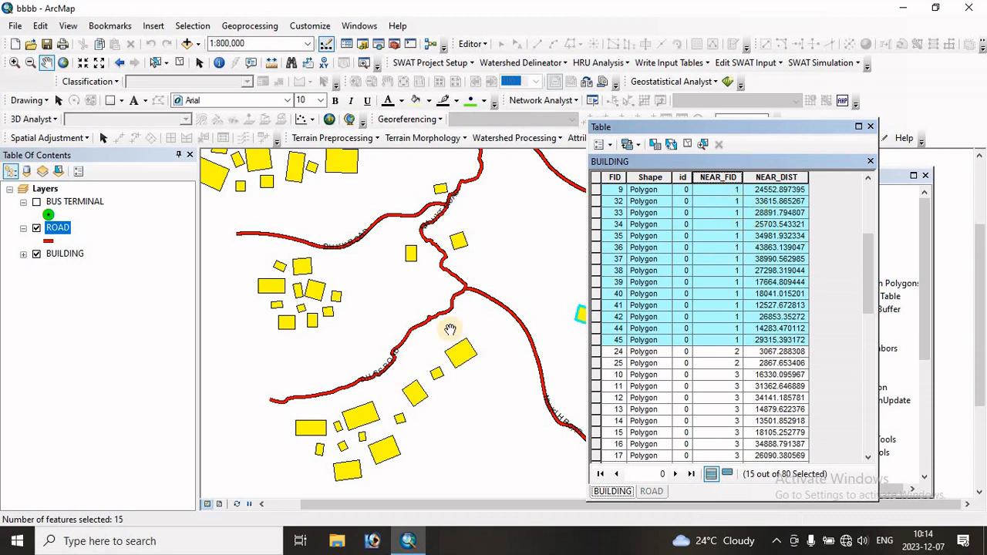
Inspect the highlighted NEAR_FID 1 buildings on the map and look up the road with FID 1 in the ROAD table.
left_click_drag(522, 365, 381, 369)
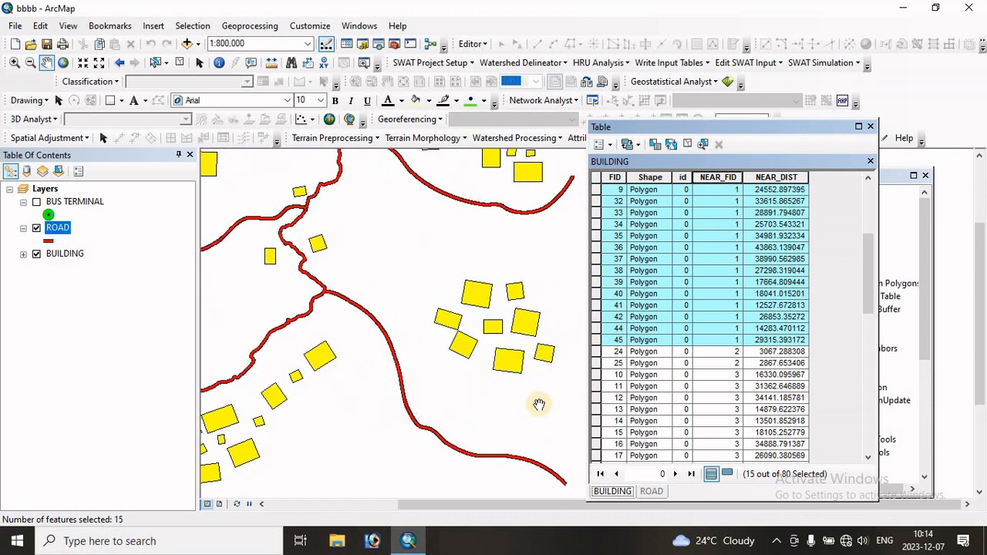
scroll(539, 404, "down", 3)
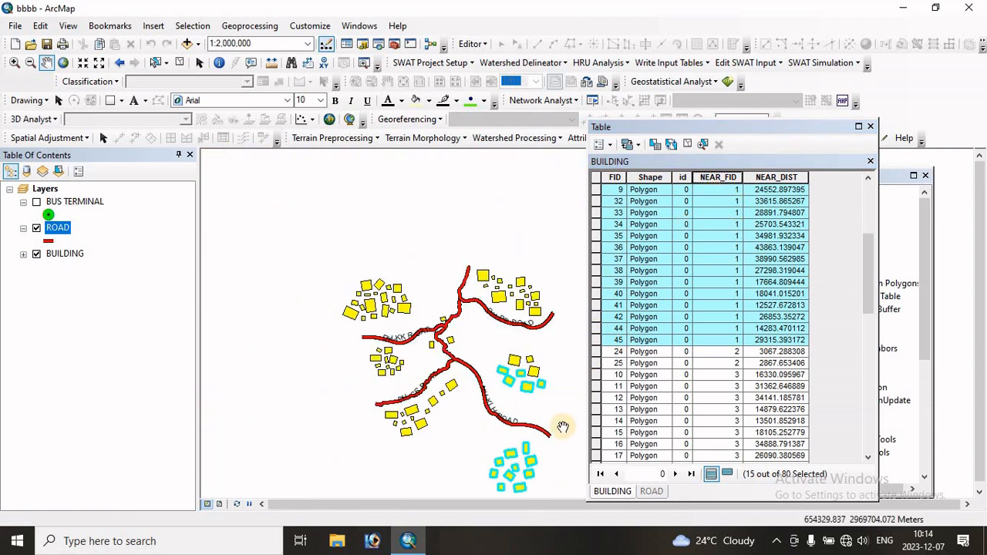
left_click_drag(563, 428, 525, 356)
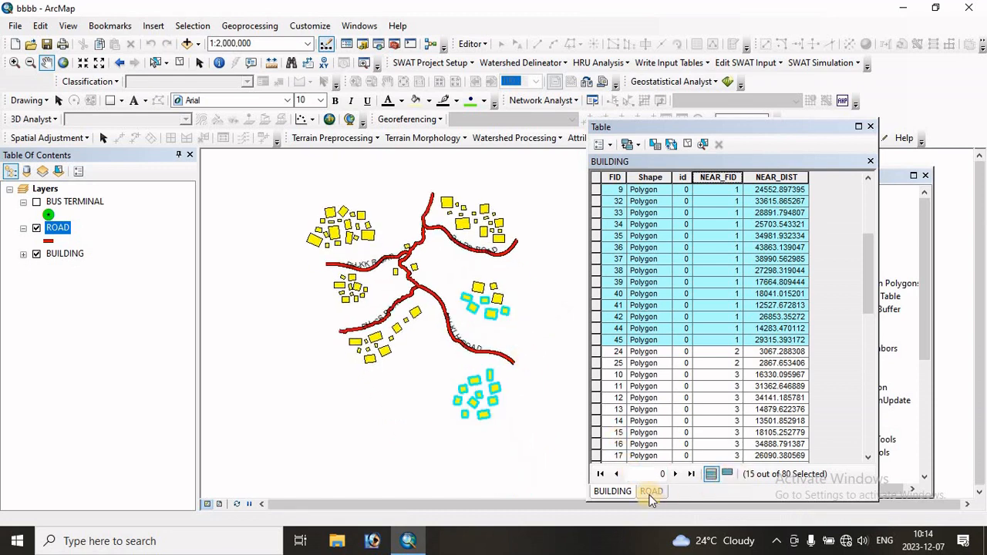
left_click(650, 491)
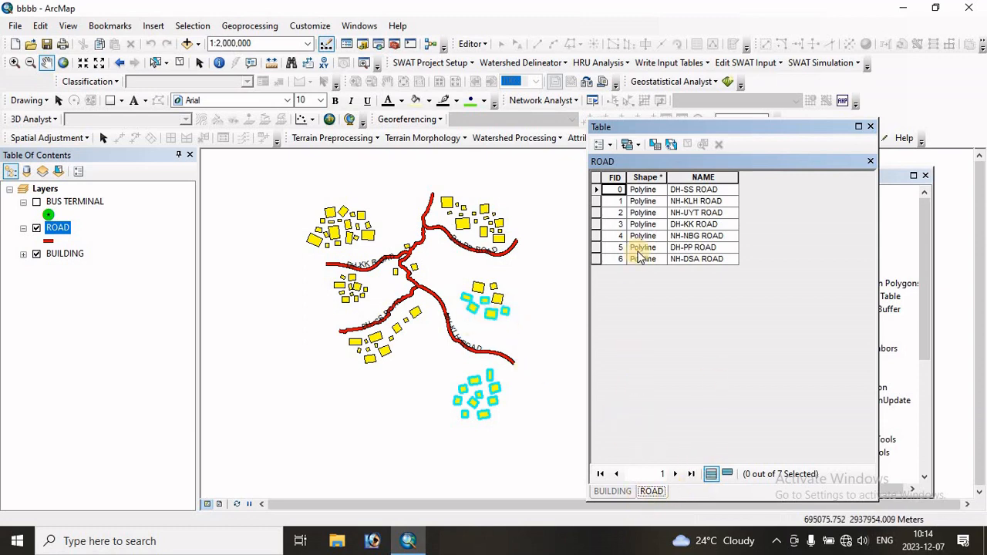
Return to the BUILDING table and select the records with NEAR_FID 2 instead.
left_click(610, 491)
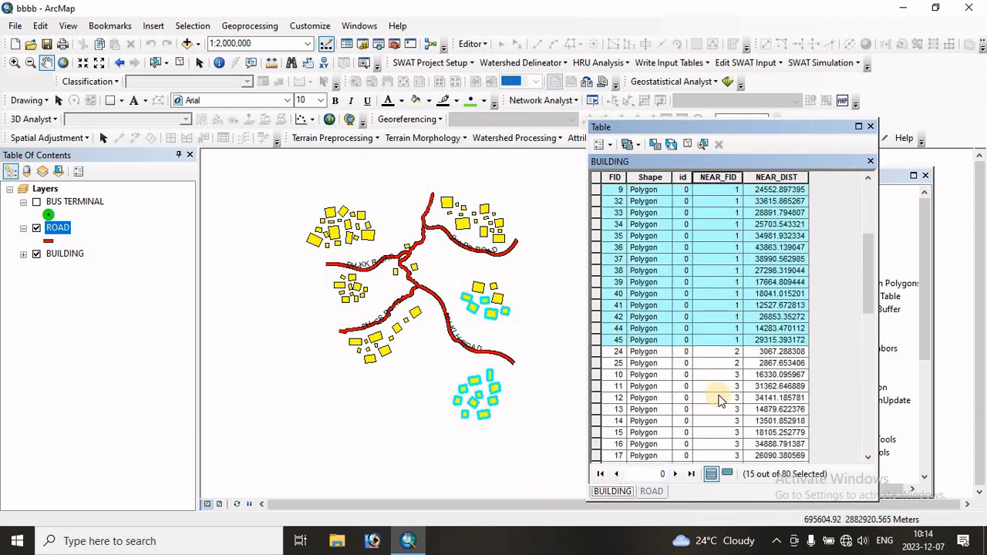
scroll(711, 385, "down", 2)
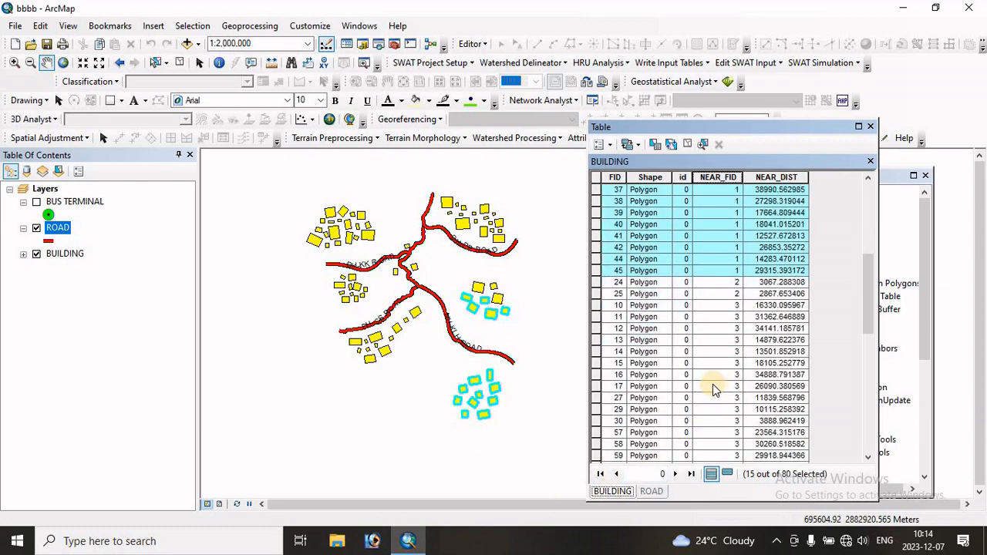
left_click(595, 282)
left_click(595, 294, "shift")
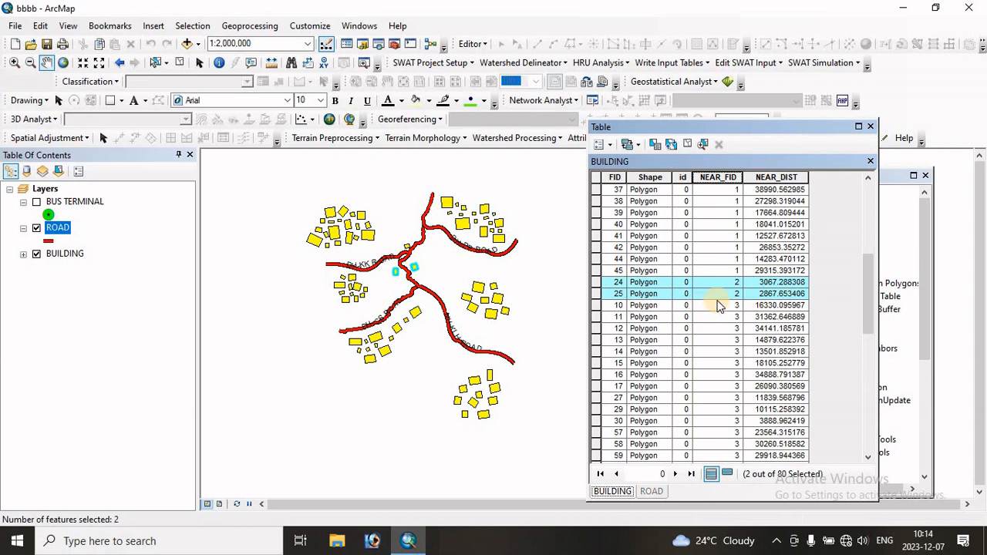
Compare the highlighted NEAR_FID 2 buildings with the road with FID 2 in the ROAD table, and return to the BUILDING table.
scroll(416, 296, "up", 2)
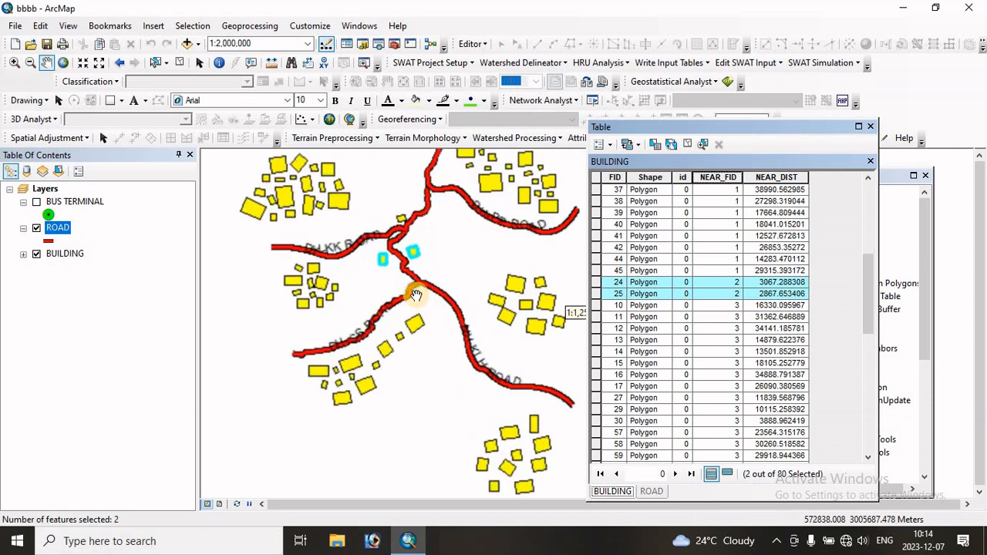
scroll(416, 295, "up", 2)
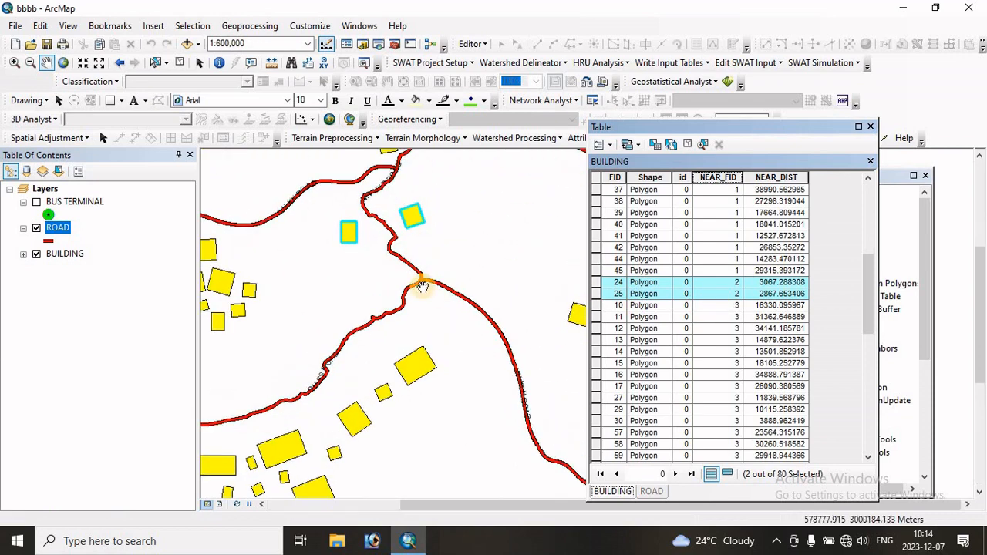
left_click_drag(420, 279, 463, 375)
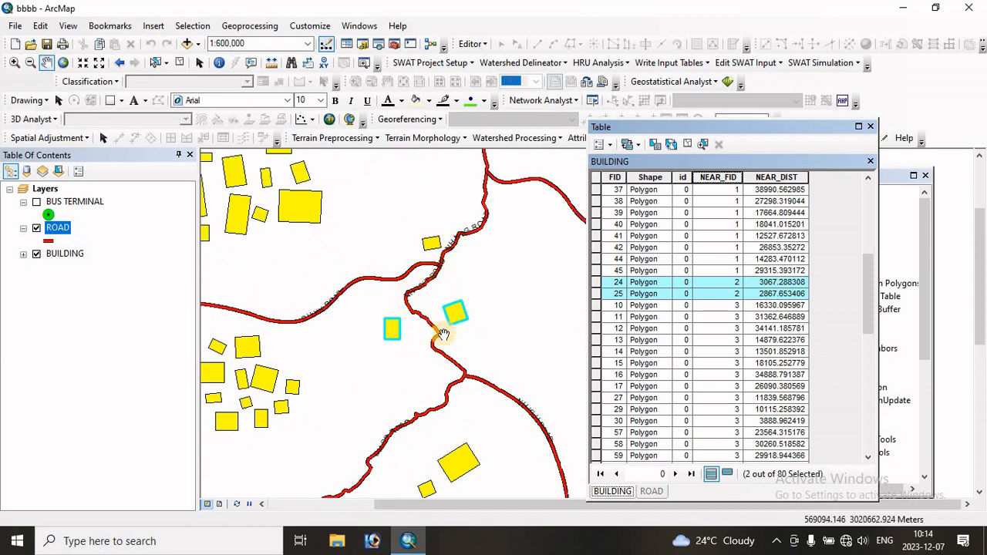
left_click(650, 492)
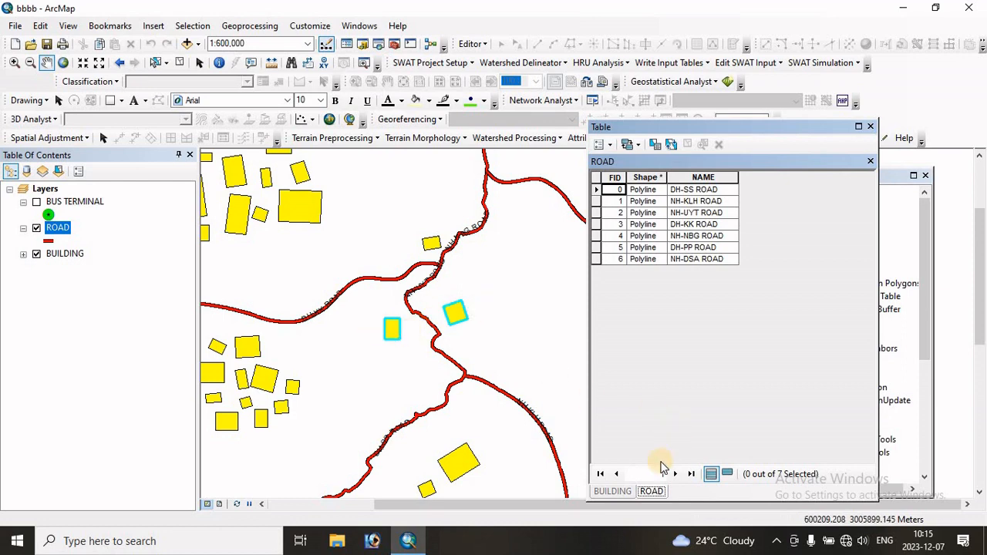
scroll(435, 363, "up", 2)
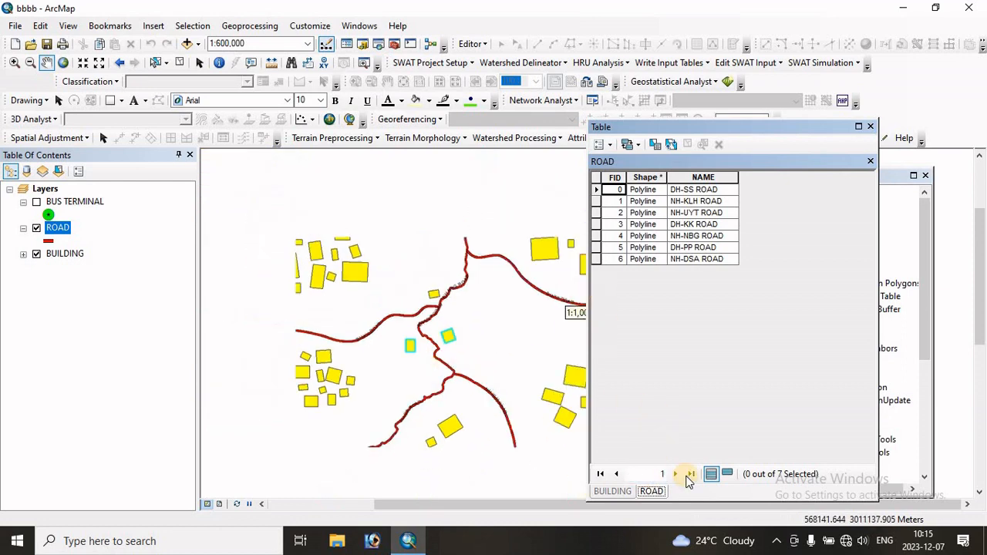
left_click(611, 491)
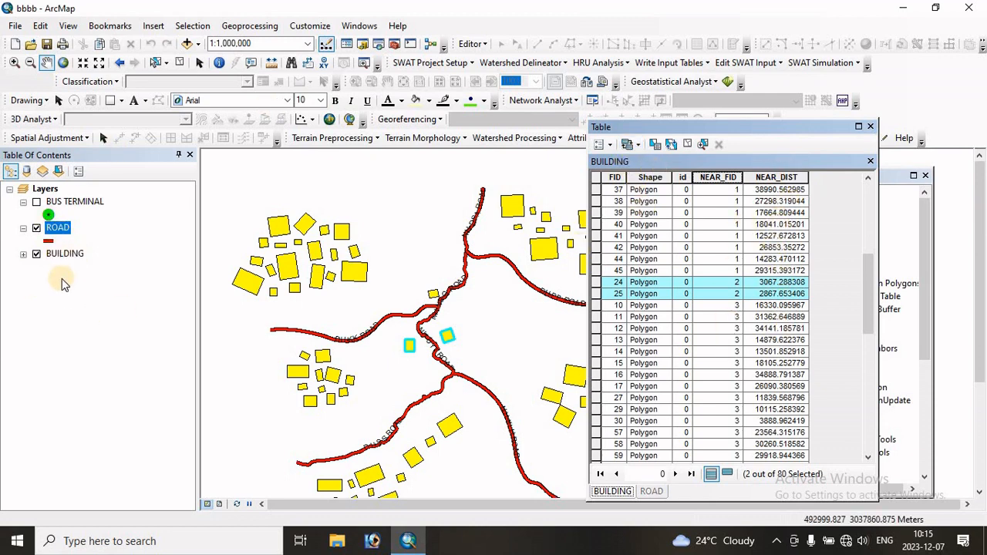
Check the projected coordinate system and linear unit in the BUILDING layer's source properties.
right_click(57, 253)
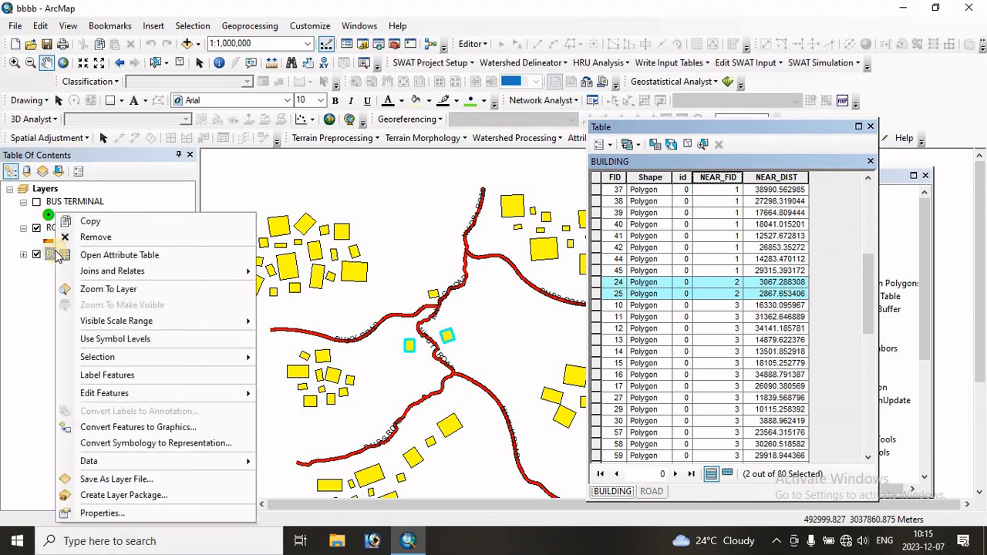
left_click(103, 512)
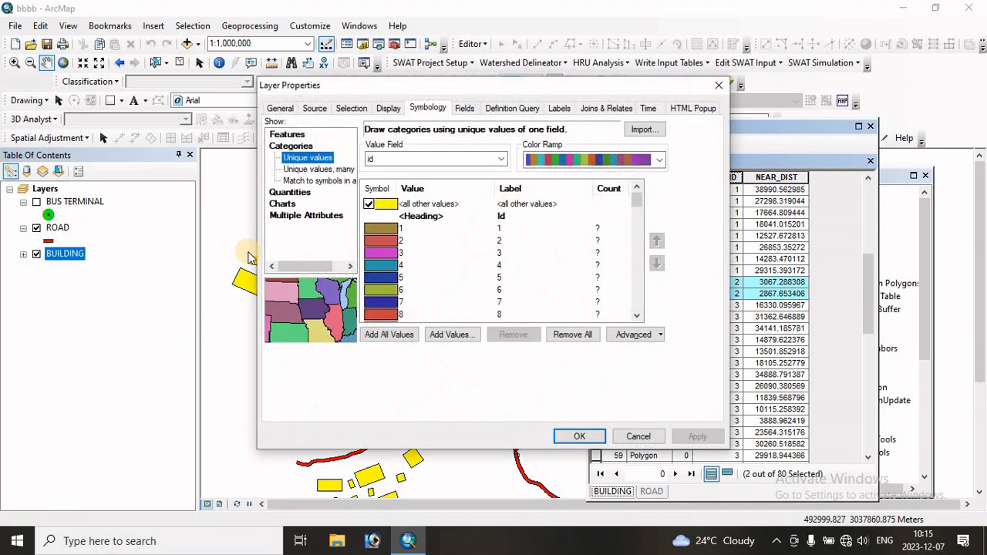
left_click(315, 109)
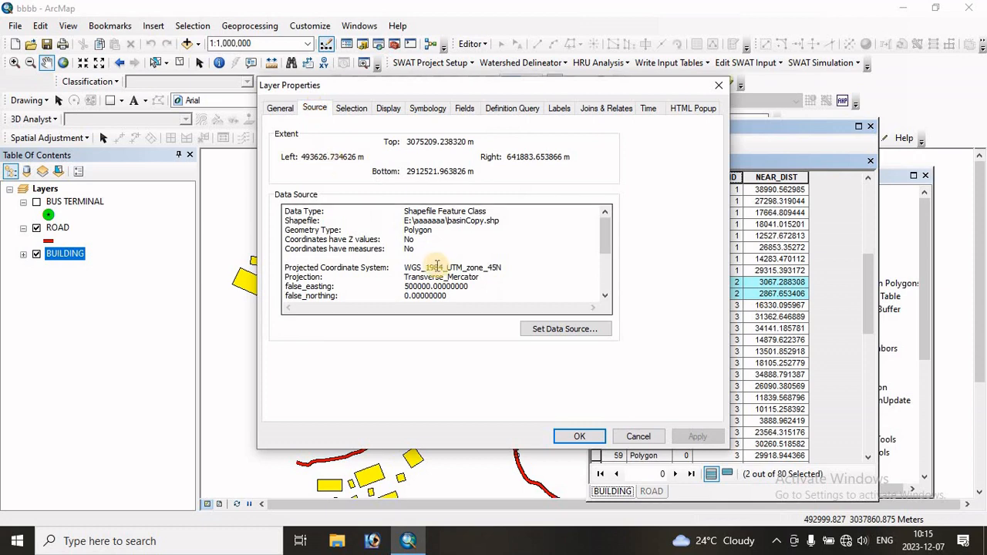
left_click_drag(405, 268, 420, 267)
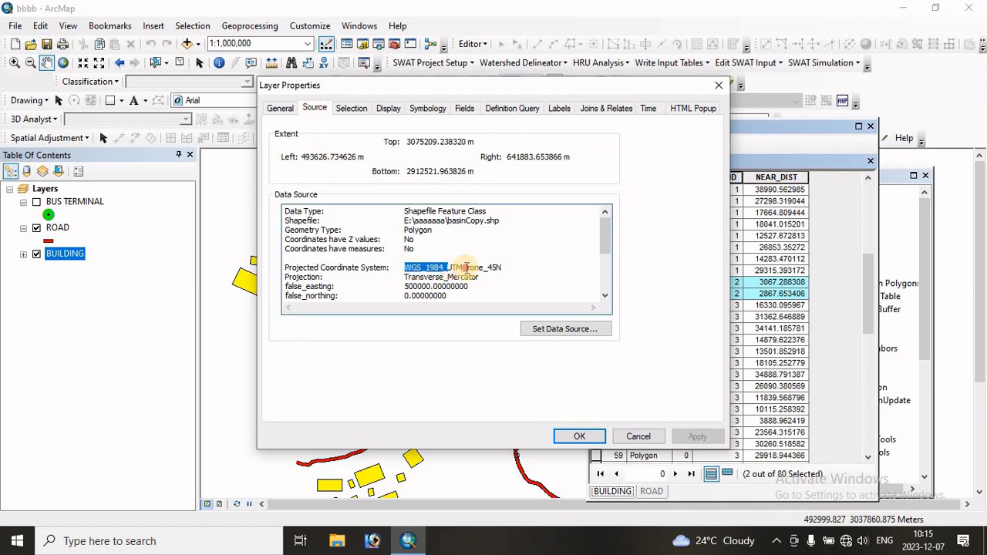
left_click_drag(466, 267, 509, 267)
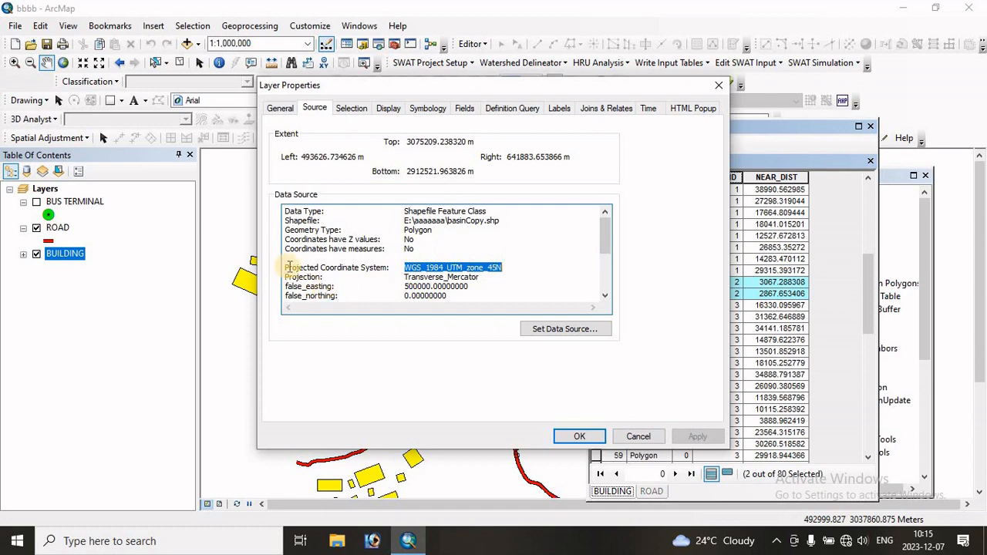
left_click_drag(285, 267, 416, 268)
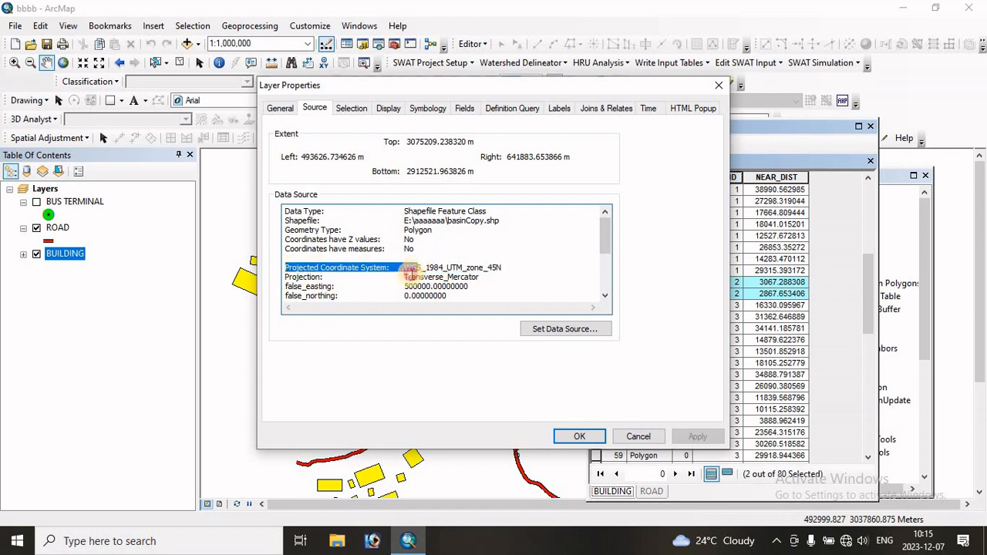
scroll(497, 273, "down", 3)
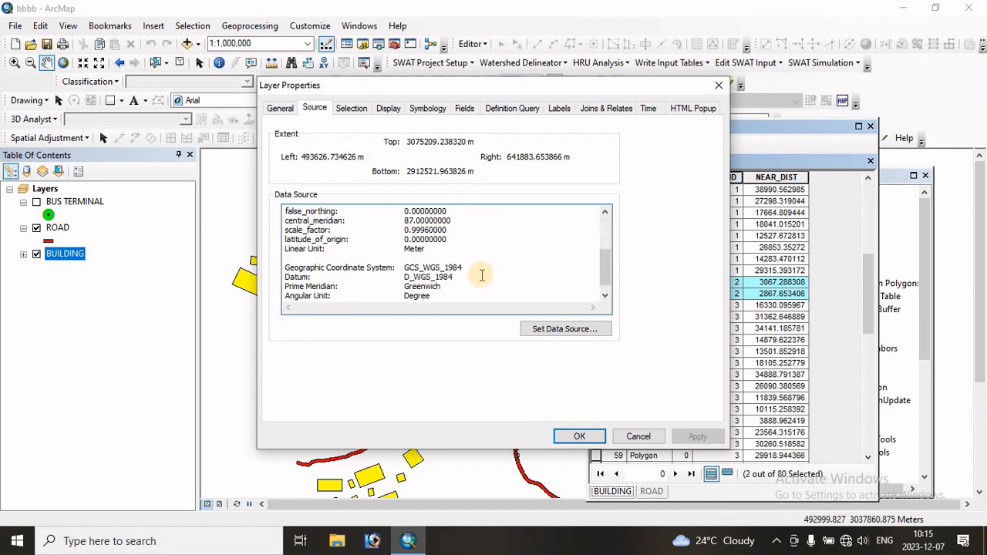
left_click_drag(311, 249, 414, 248)
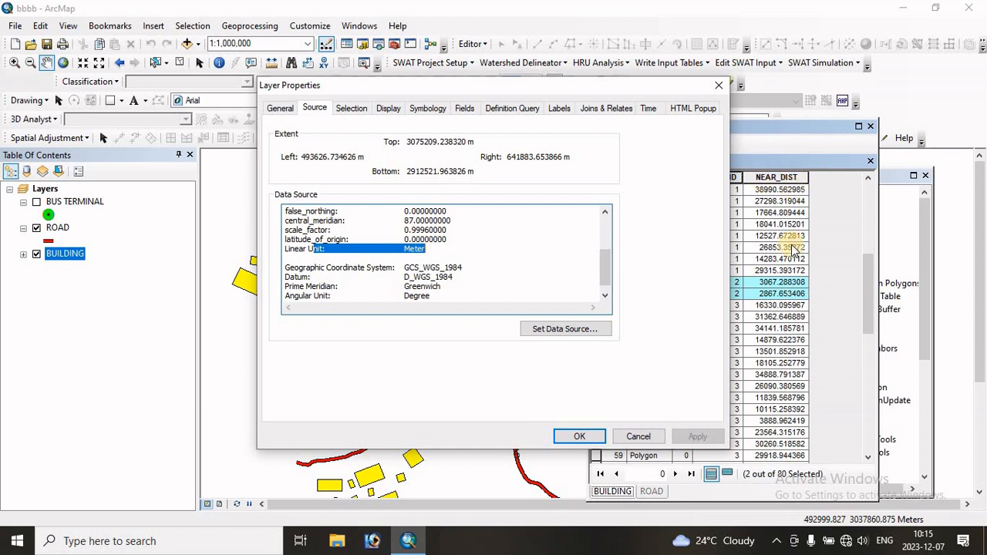
left_click(718, 86)
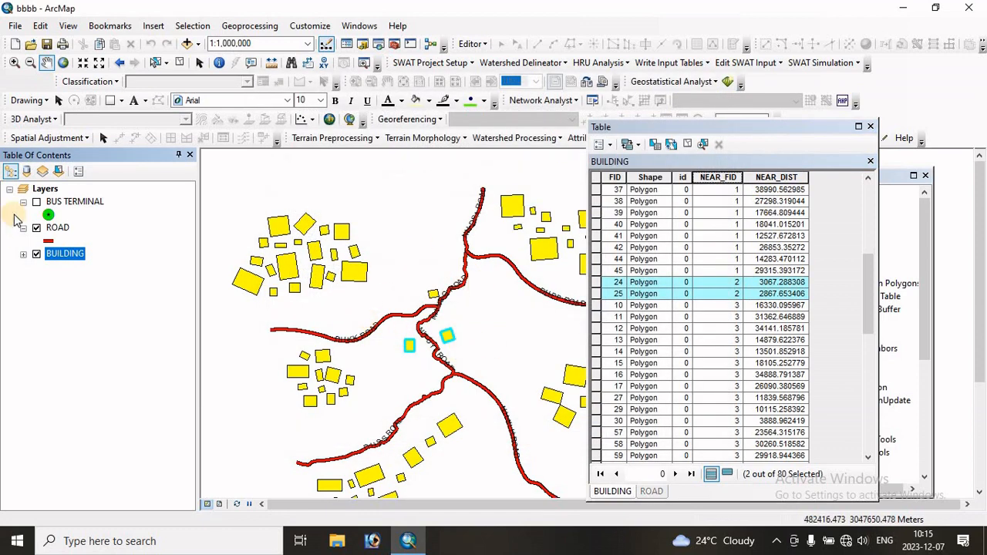
Check the projected coordinate system in the ROAD layer's source properties.
right_click(43, 227)
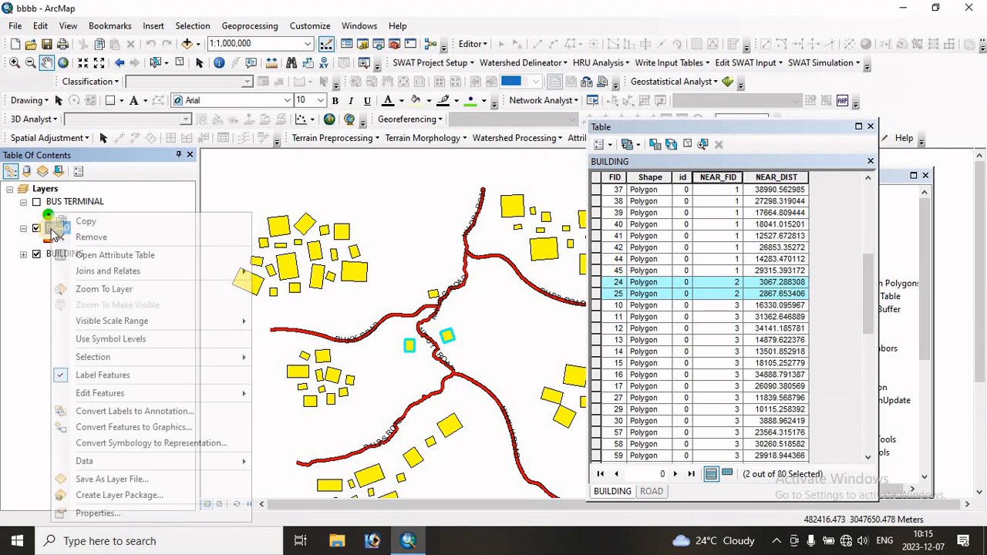
left_click(98, 513)
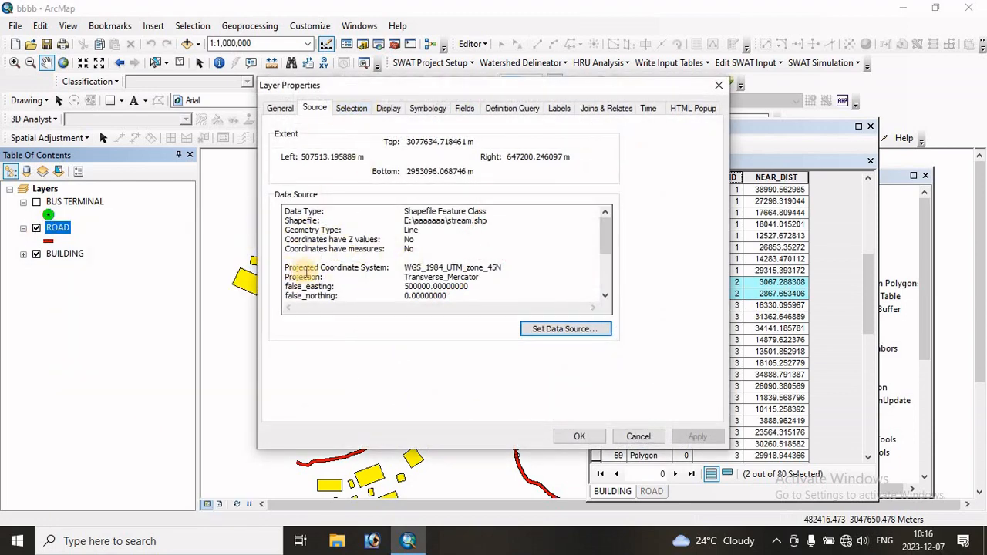
left_click(718, 84)
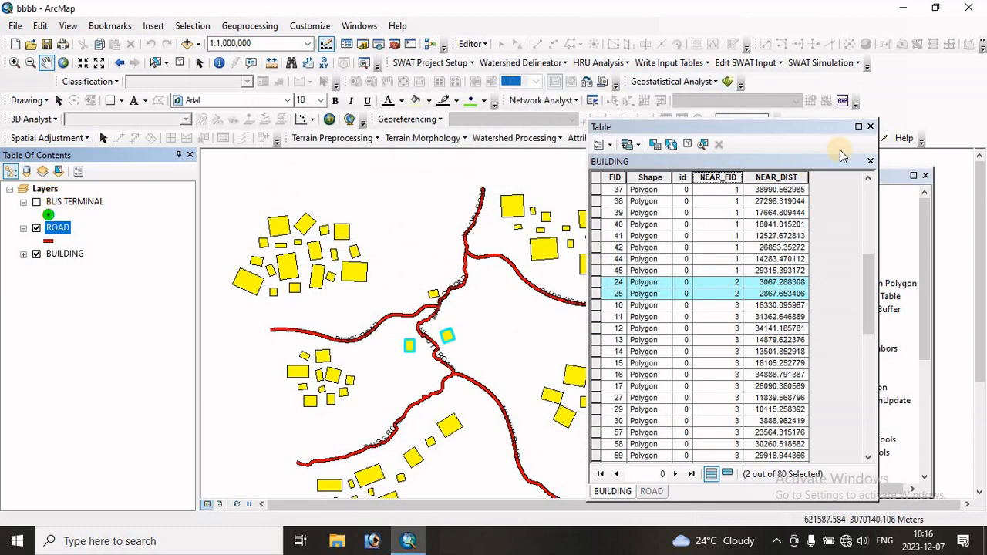
Close the attribute table window and turn on the BUS TERMINAL layer.
left_click(872, 127)
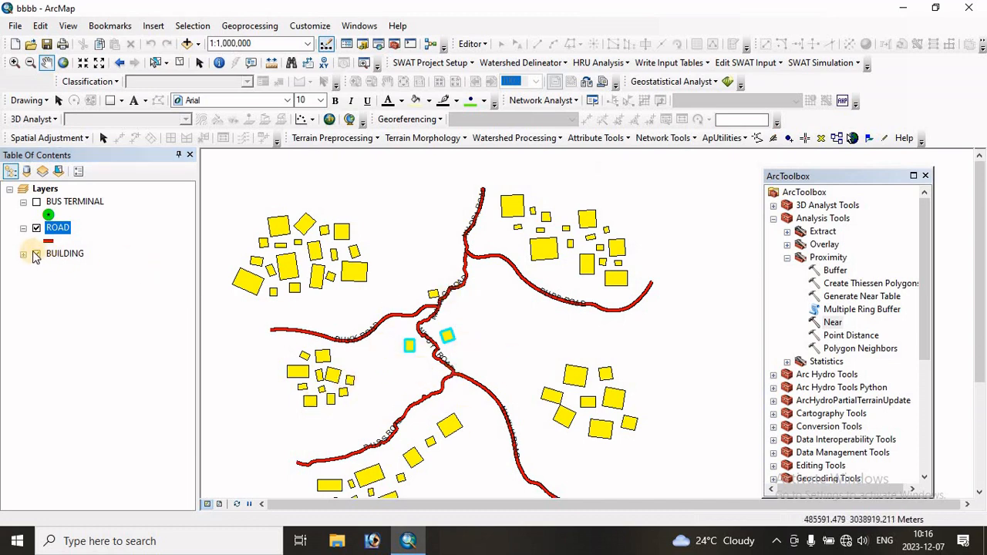
left_click(37, 202)
scroll(430, 301, "down", 2)
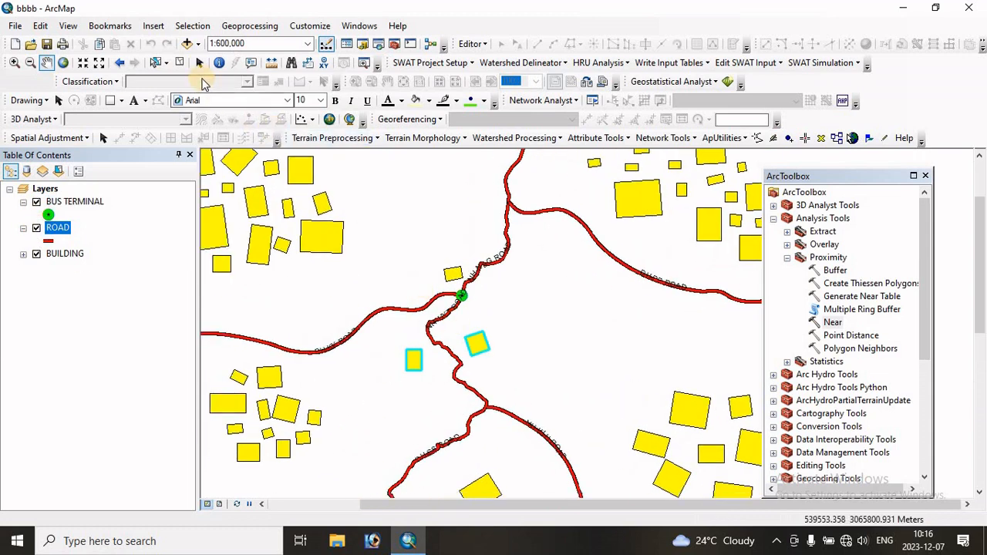
Clear the building selection and view the bus terminal's location among the roads and buildings.
left_click(179, 63)
scroll(451, 392, "up", 2)
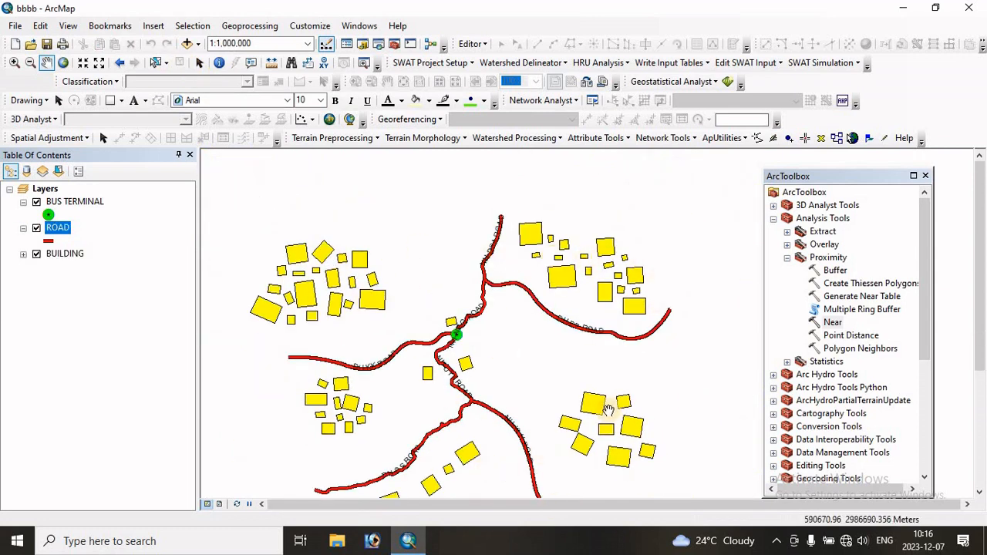
left_click_drag(429, 379, 549, 358)
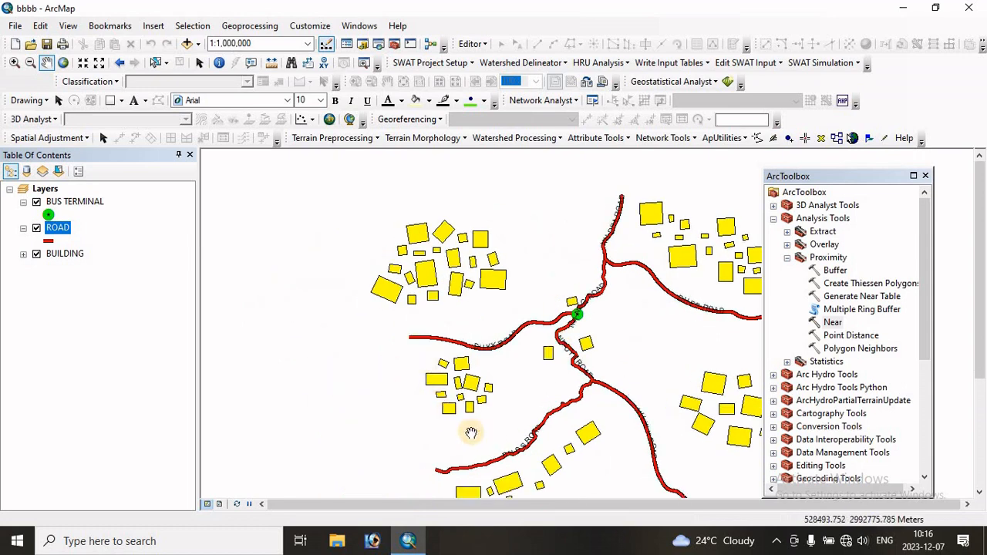
left_click_drag(498, 405, 388, 392)
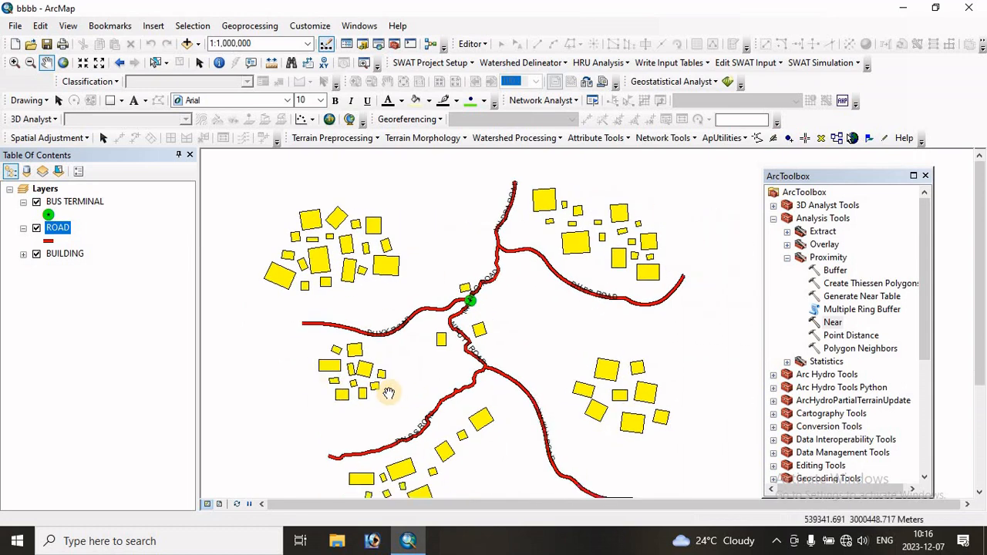